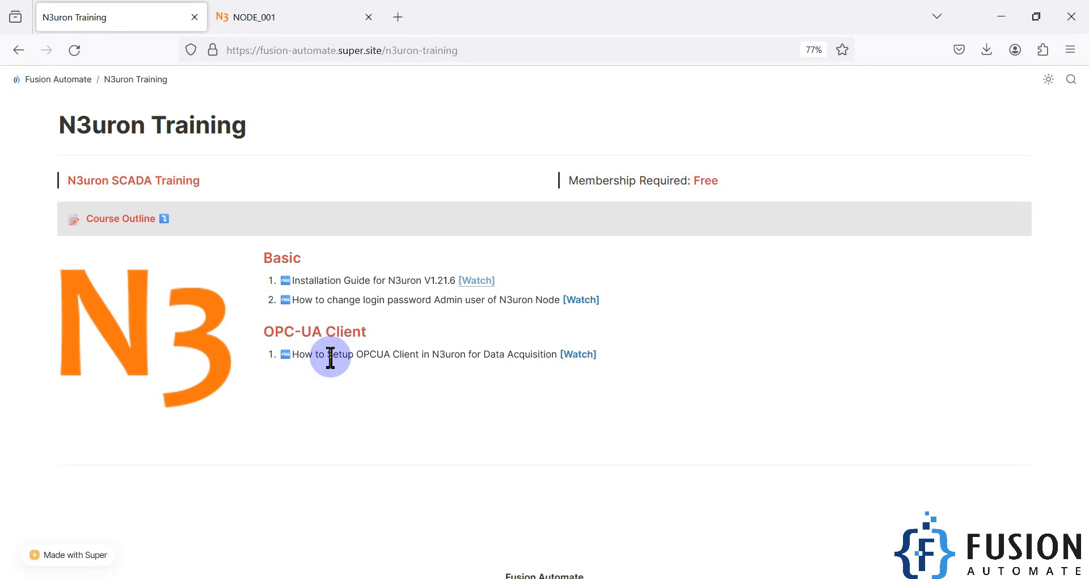
Step: Switch to the NODE_001 browser tab to show the N3uron login page
{"action": "left_click", "coordinate": [301, 11]}
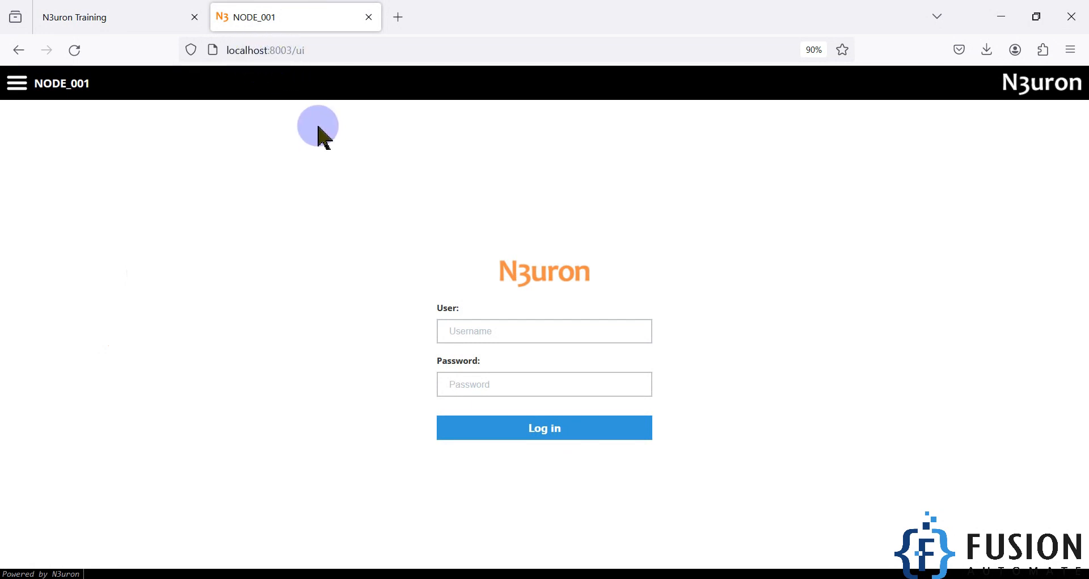
Step: Log in to NODE_001 with the admin username and password, declining to save the password
{"action": "left_click", "coordinate": [481, 330]}
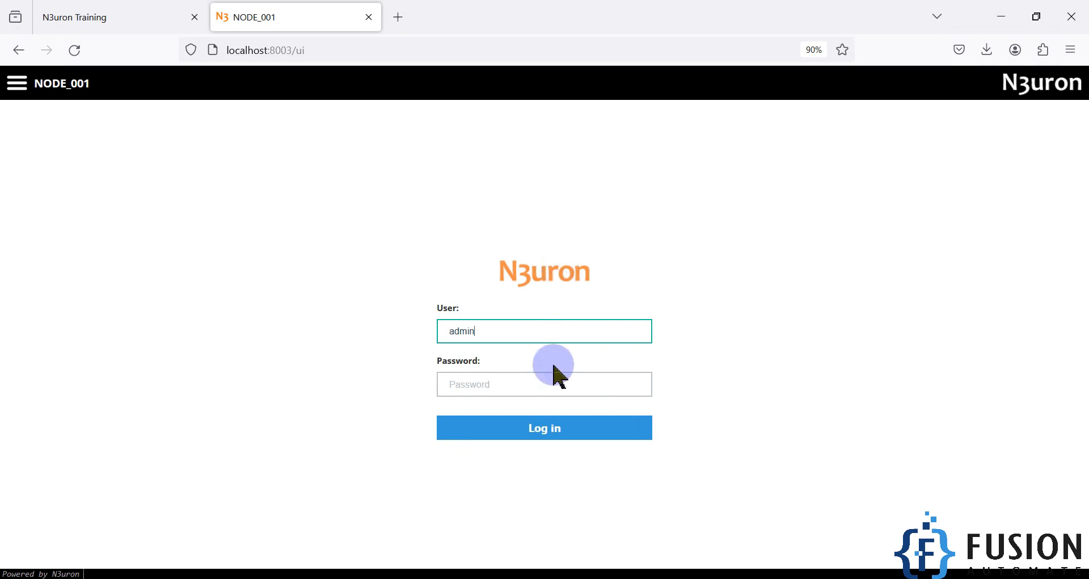
{"action": "left_click", "coordinate": [550, 383]}
{"action": "type", "text": "n3u"}
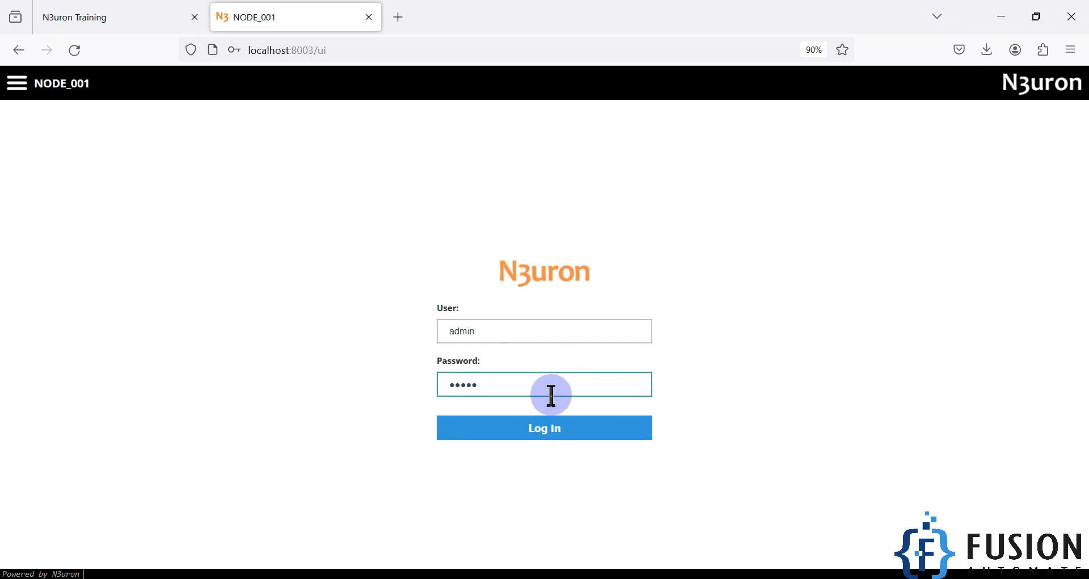
{"action": "left_click", "coordinate": [555, 436]}
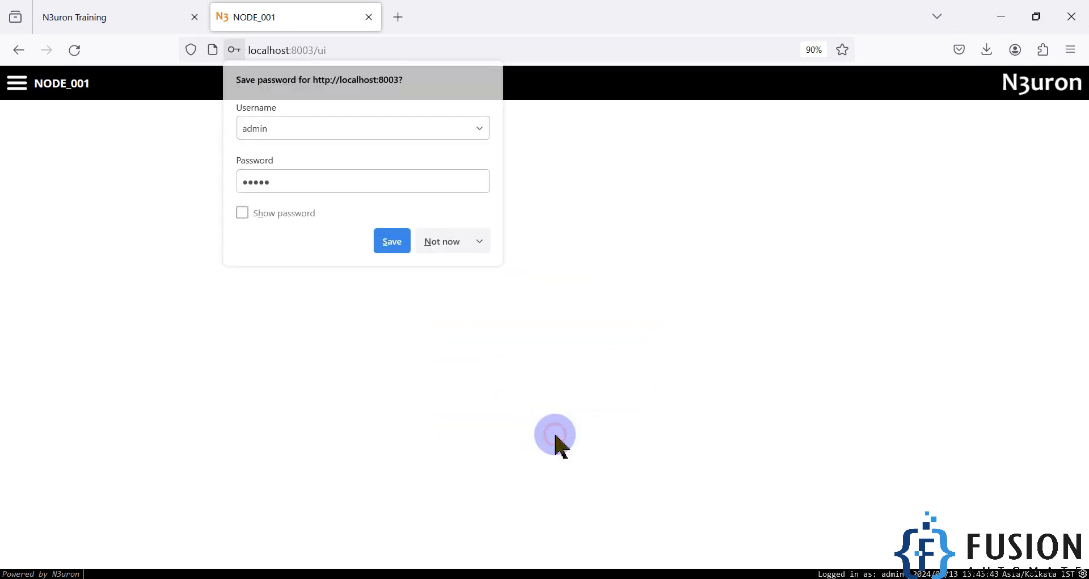
{"action": "left_click", "coordinate": [445, 251]}
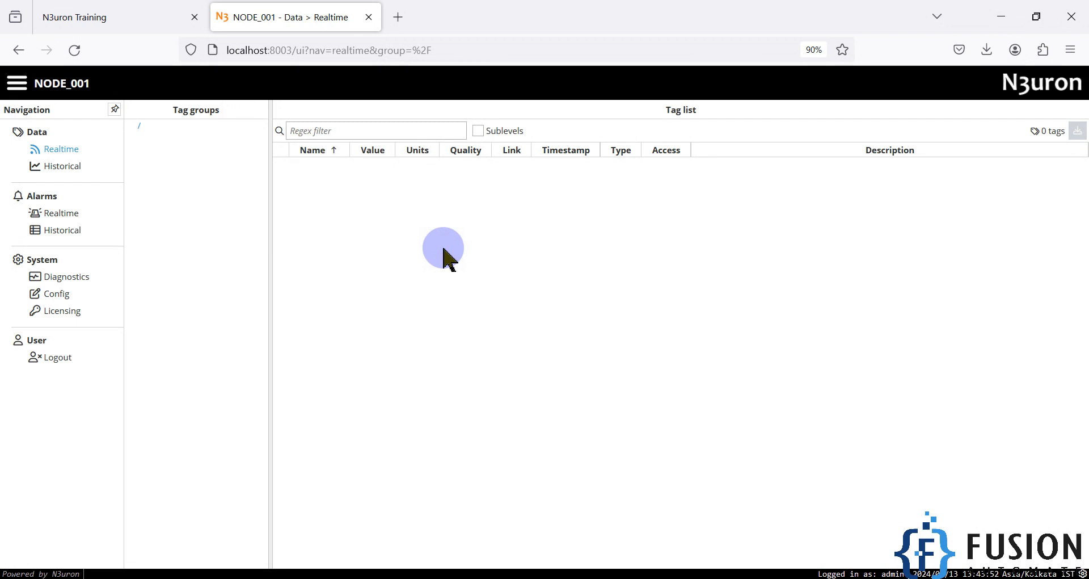
Step: Launch Prosys OPC UA Simulation Server via the 'pro' search and minimize it once running
{"action": "key", "text": "super"}
{"action": "type", "text": "pro"}
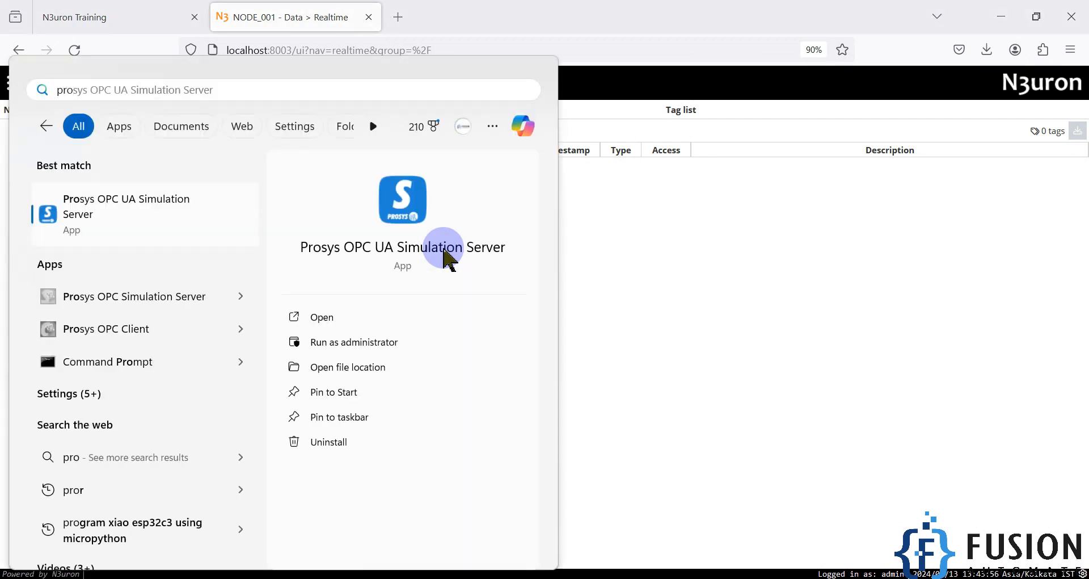
{"action": "left_click", "coordinate": [448, 259]}
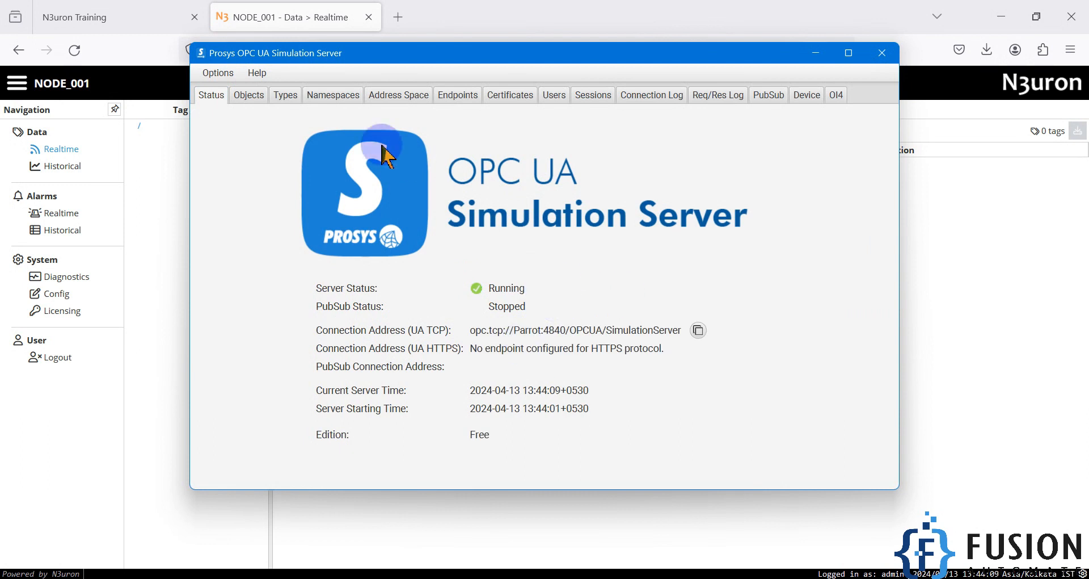
{"action": "left_click", "coordinate": [806, 56]}
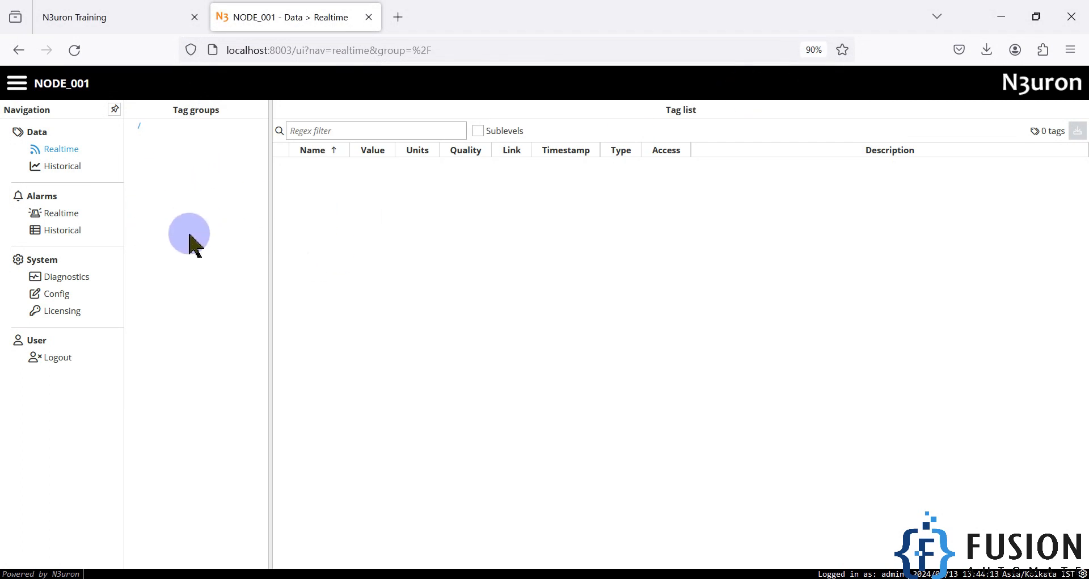
Step: Under System > Config > Modules, create module OPCUAClient with type OpcUaClient and save it
{"action": "left_click", "coordinate": [51, 297]}
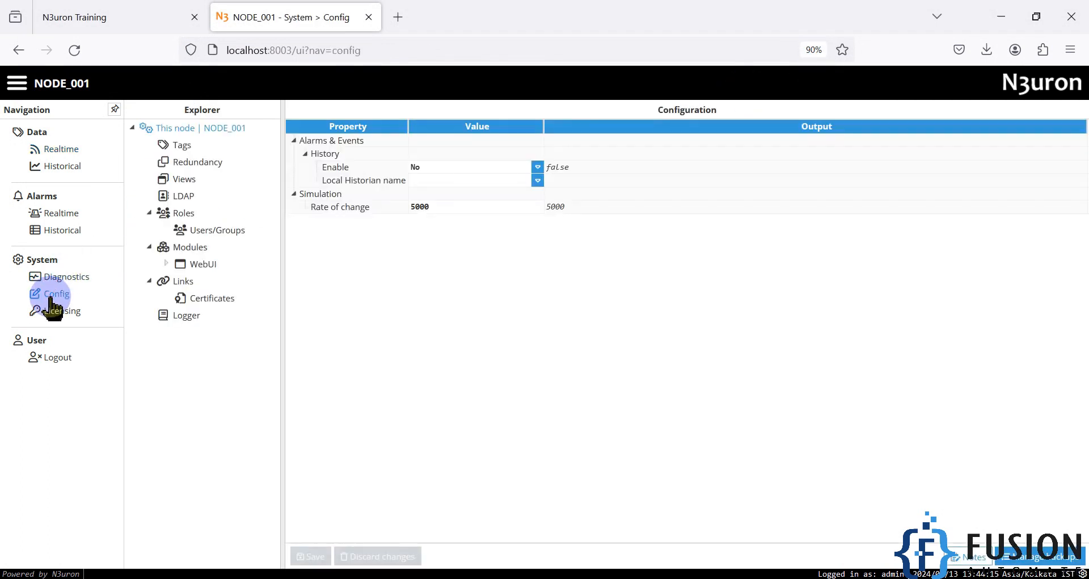
{"action": "left_click", "coordinate": [184, 248]}
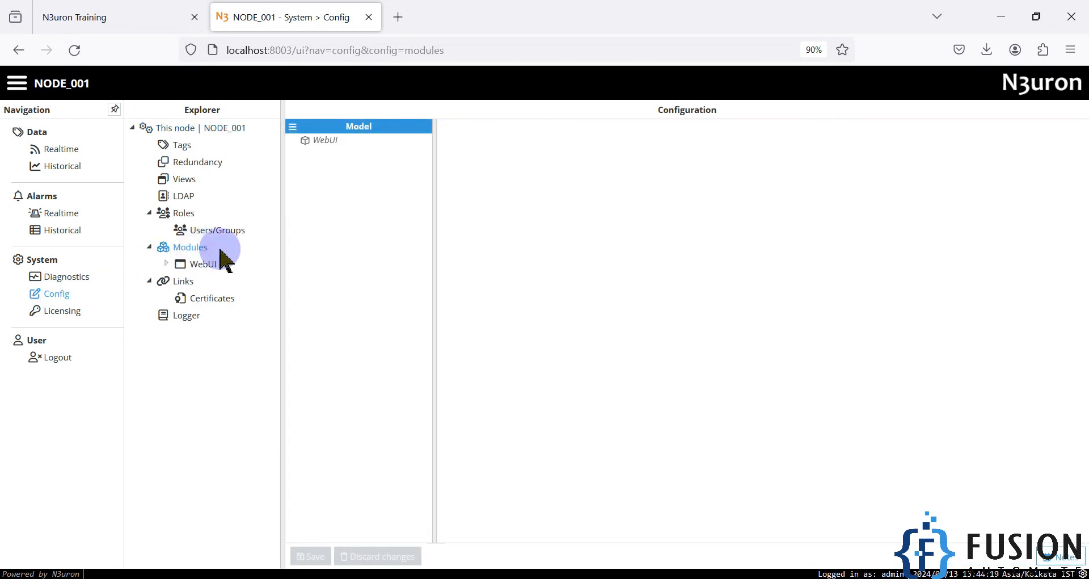
{"action": "left_click", "coordinate": [293, 126]}
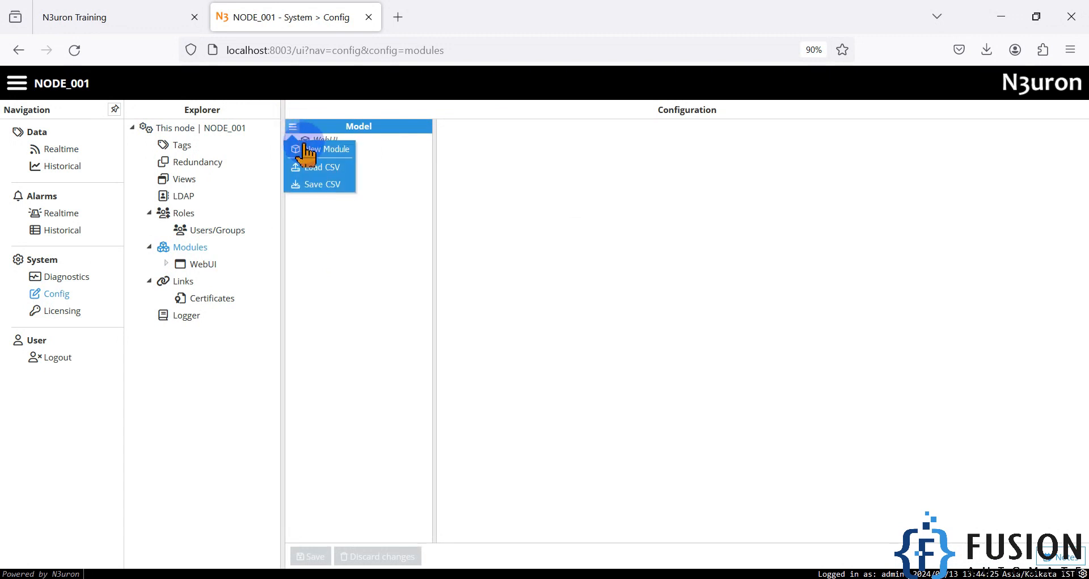
{"action": "left_click", "coordinate": [340, 151]}
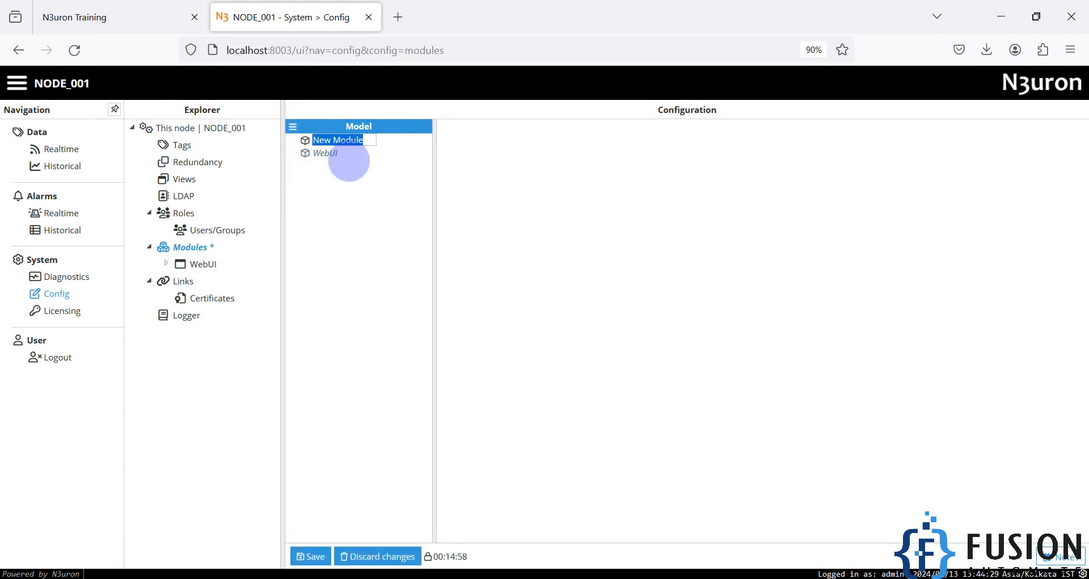
{"action": "type", "text": "OPCUA"}
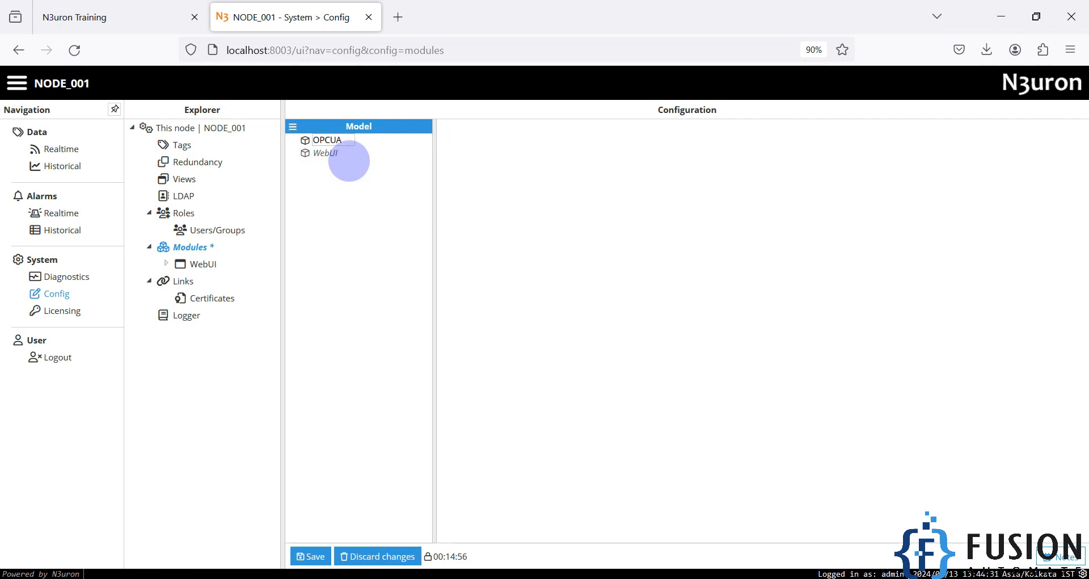
{"action": "type", "text": "Client"}
{"action": "key", "text": "Return"}
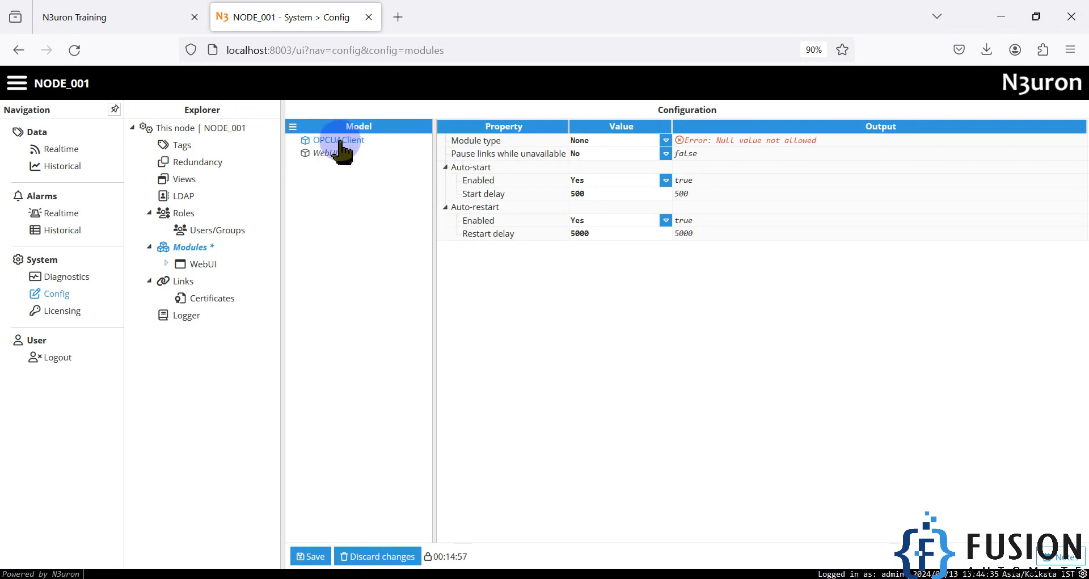
{"action": "left_click", "coordinate": [665, 148]}
{"action": "scroll", "coordinate": [647, 231], "scroll_direction": "down", "scroll_amount": 5}
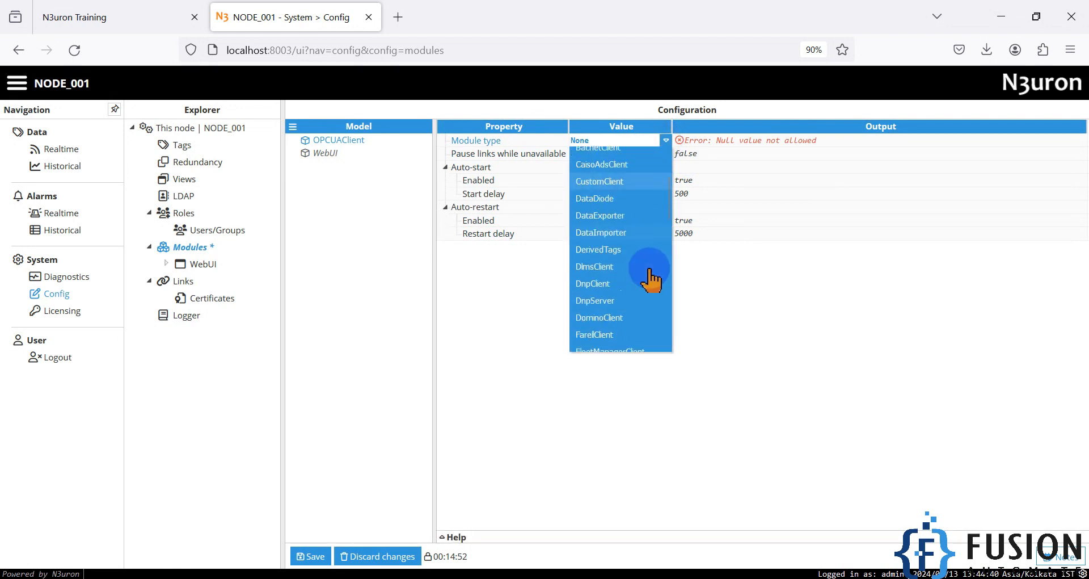
{"action": "scroll", "coordinate": [653, 278], "scroll_direction": "down", "scroll_amount": 4}
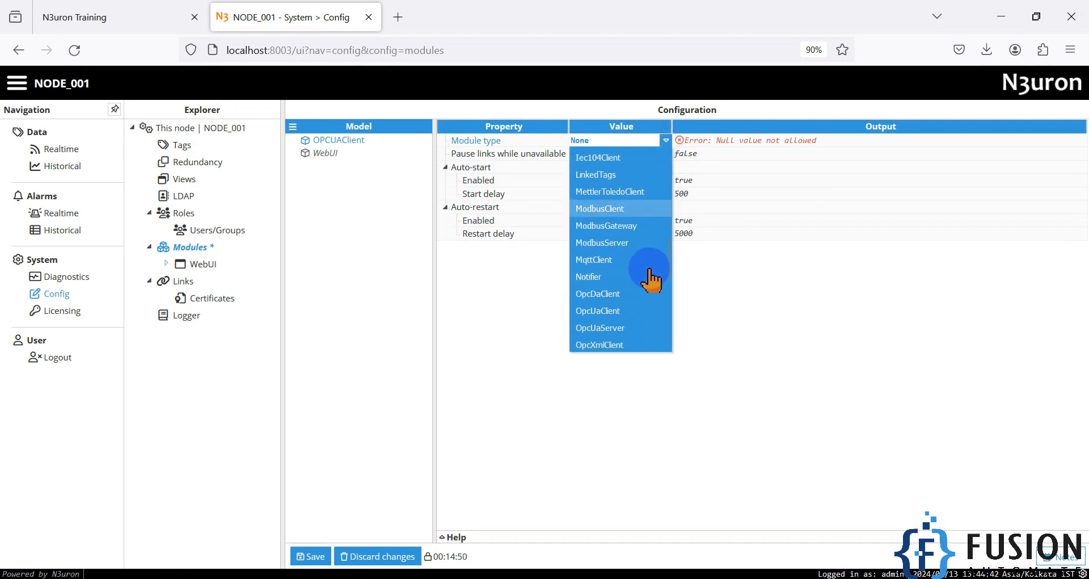
{"action": "left_click", "coordinate": [613, 242]}
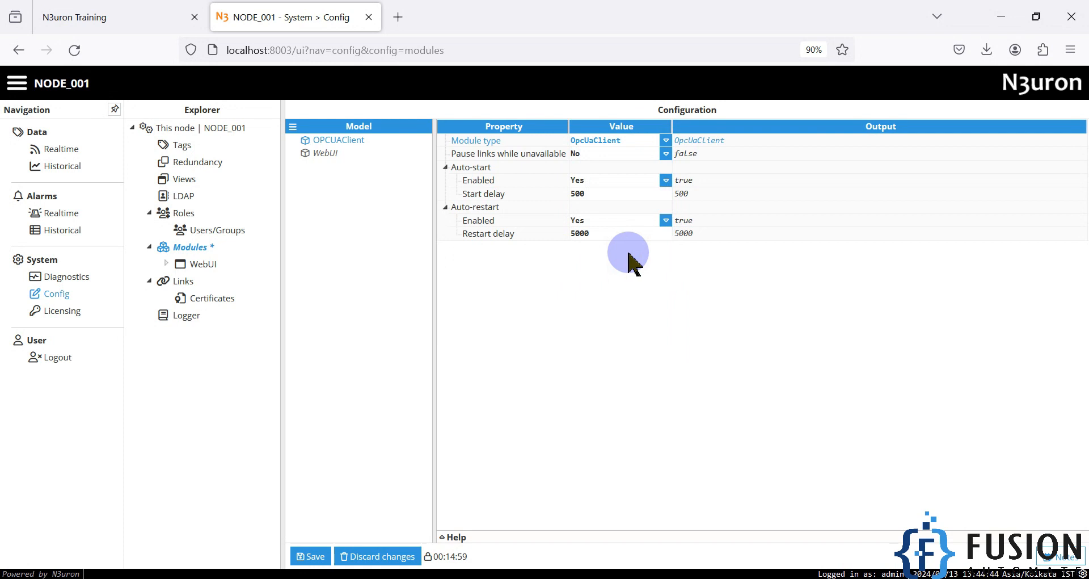
{"action": "left_click", "coordinate": [310, 557]}
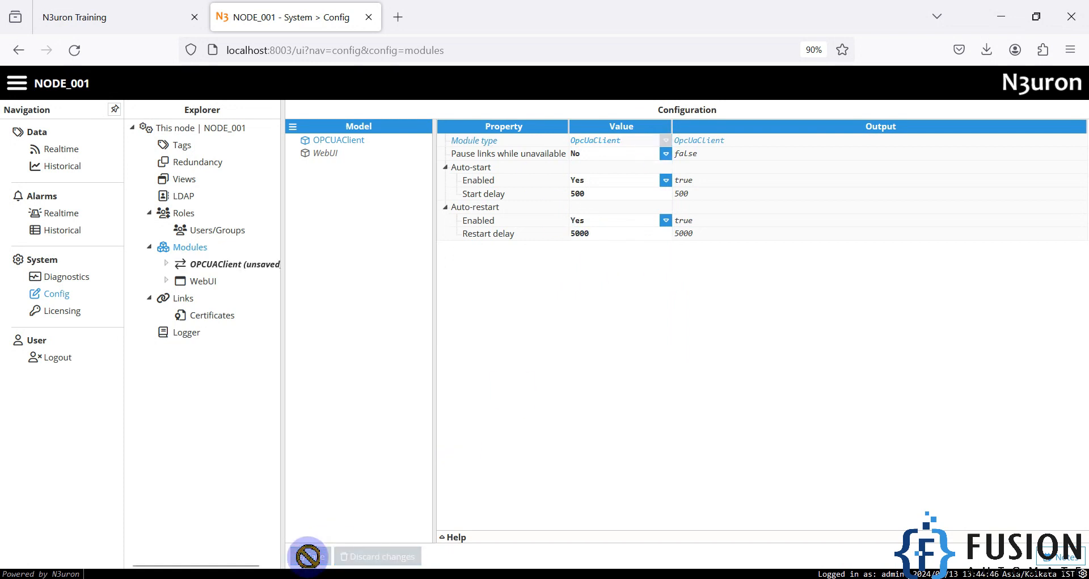
Step: Create a new client named OPCUA_Client in the OPCUAClient module model
{"action": "left_click", "coordinate": [233, 266]}
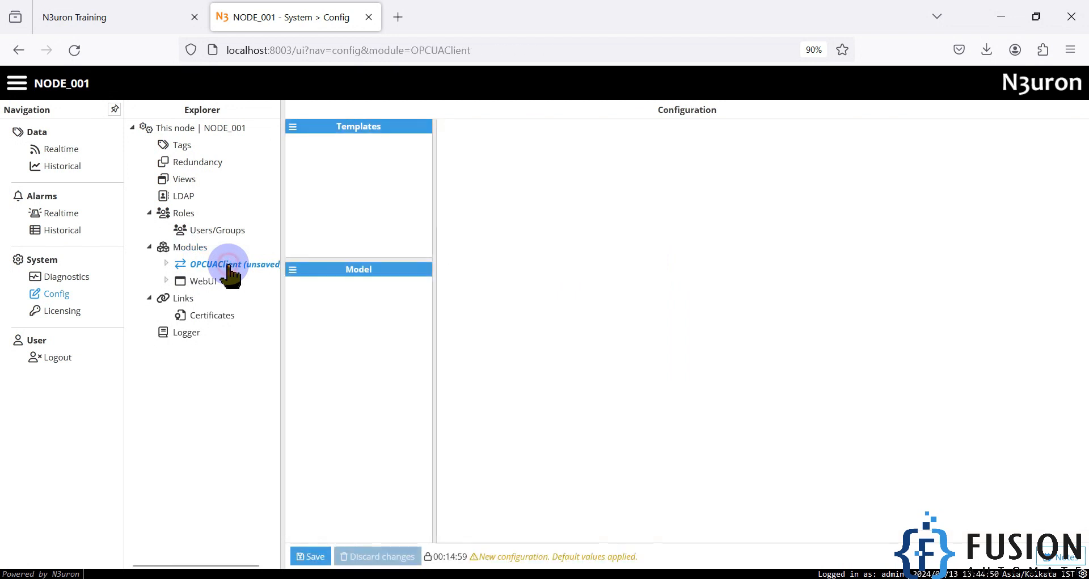
{"action": "left_click", "coordinate": [293, 270]}
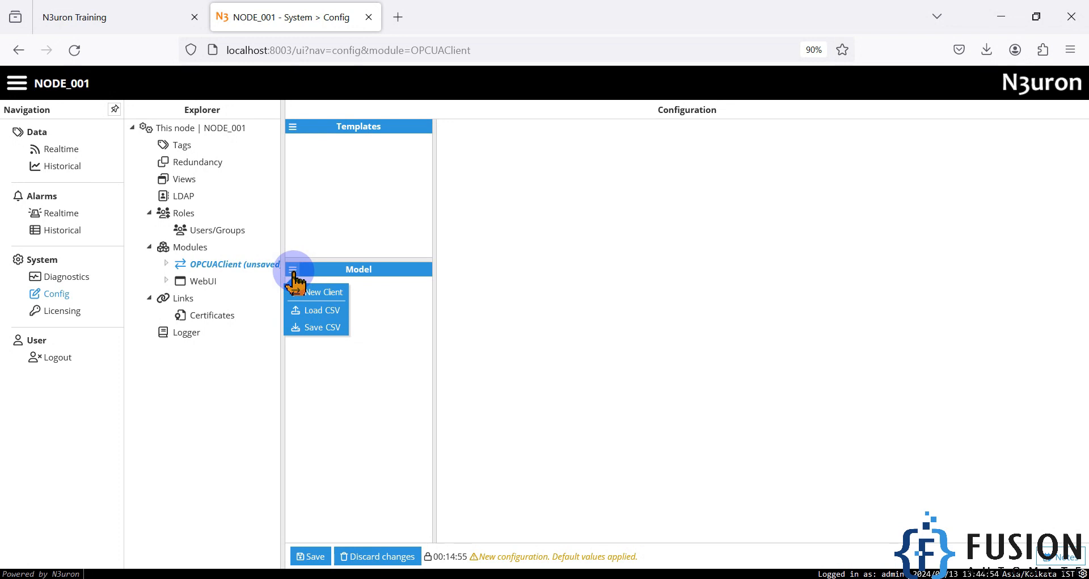
{"action": "left_click", "coordinate": [322, 292]}
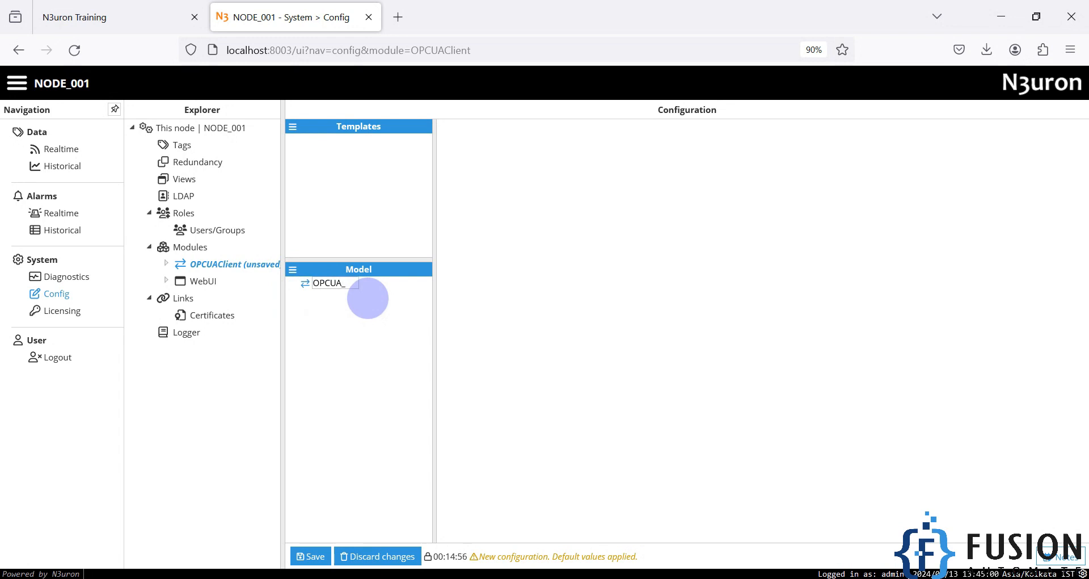
{"action": "type", "text": "OPCUA_Client"}
{"action": "key", "text": "Return"}
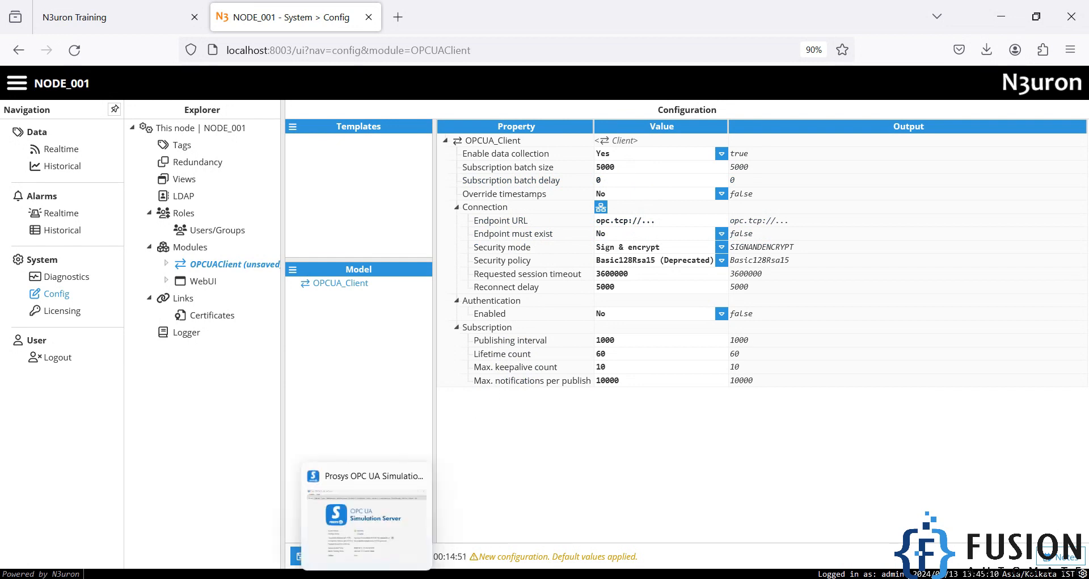
Step: Paste the simulation server's connection address into OPCUA_Client's Endpoint URL
{"action": "left_click", "coordinate": [367, 576]}
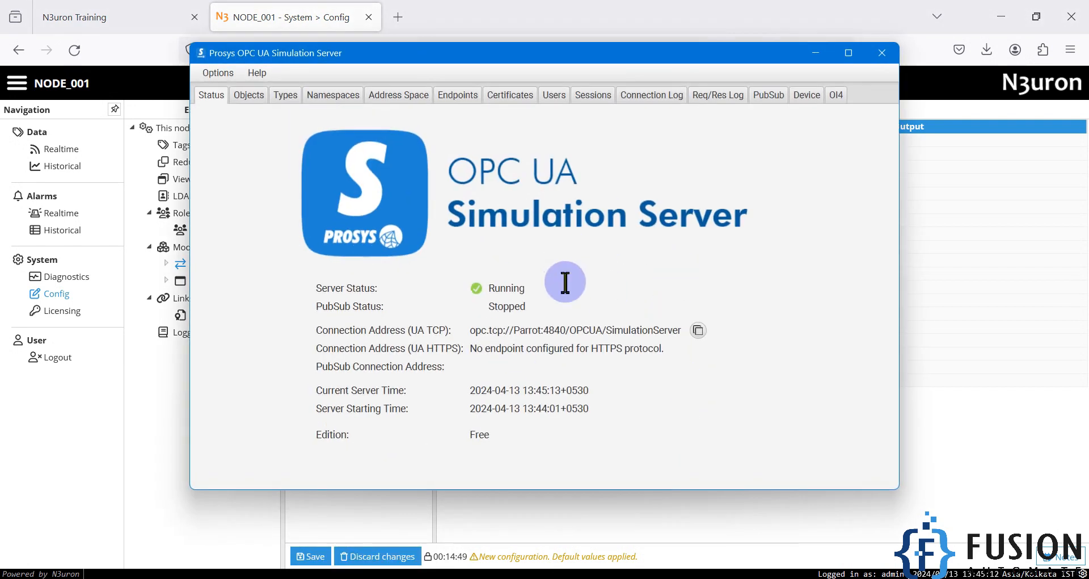
{"action": "left_click", "coordinate": [699, 331]}
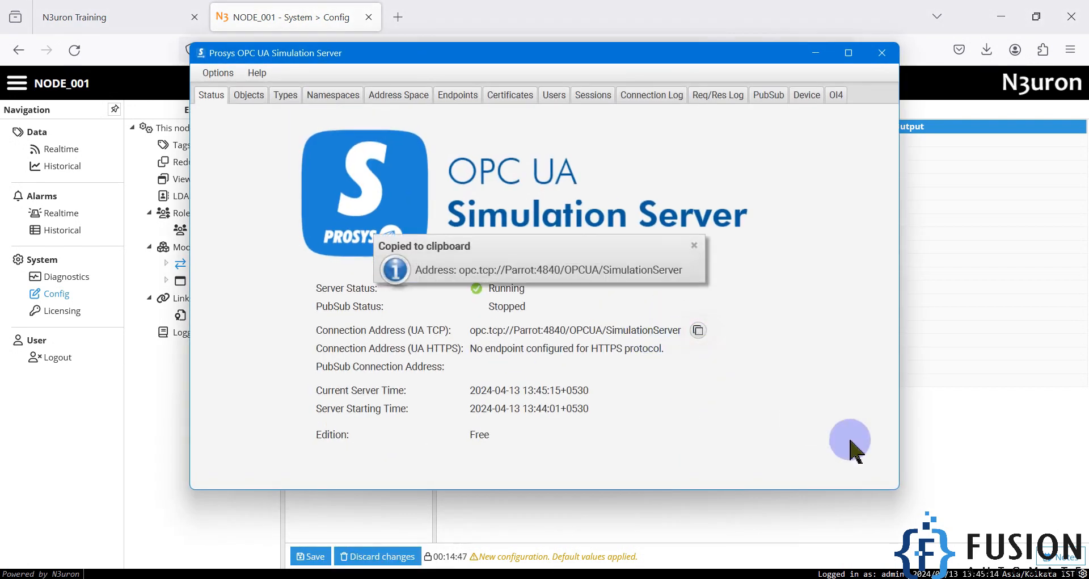
{"action": "left_click", "coordinate": [957, 458]}
{"action": "left_click", "coordinate": [690, 223]}
{"action": "key", "text": "ctrl+a"}
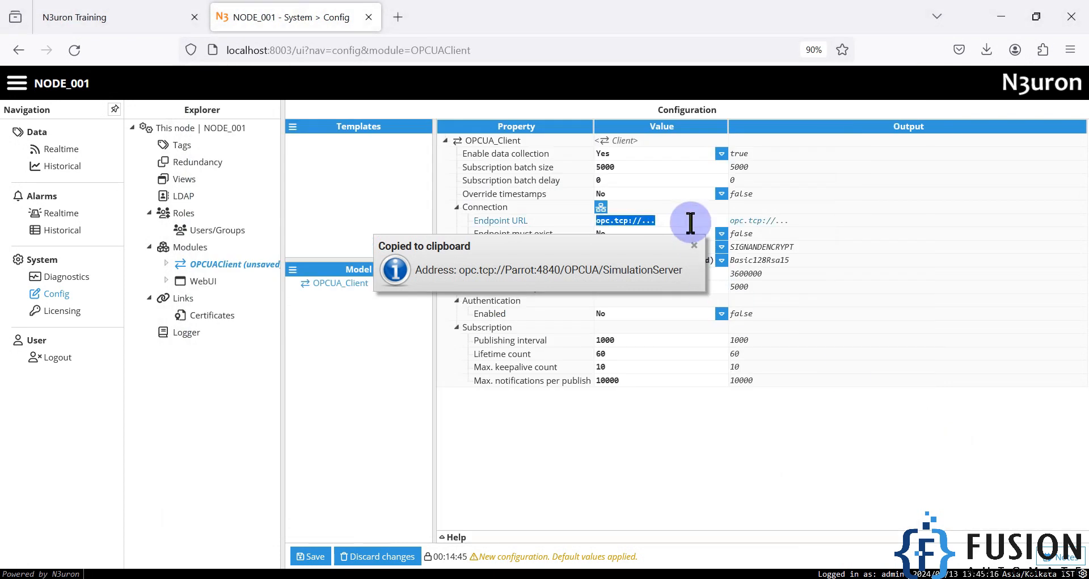
{"action": "key", "text": "ctrl+v"}
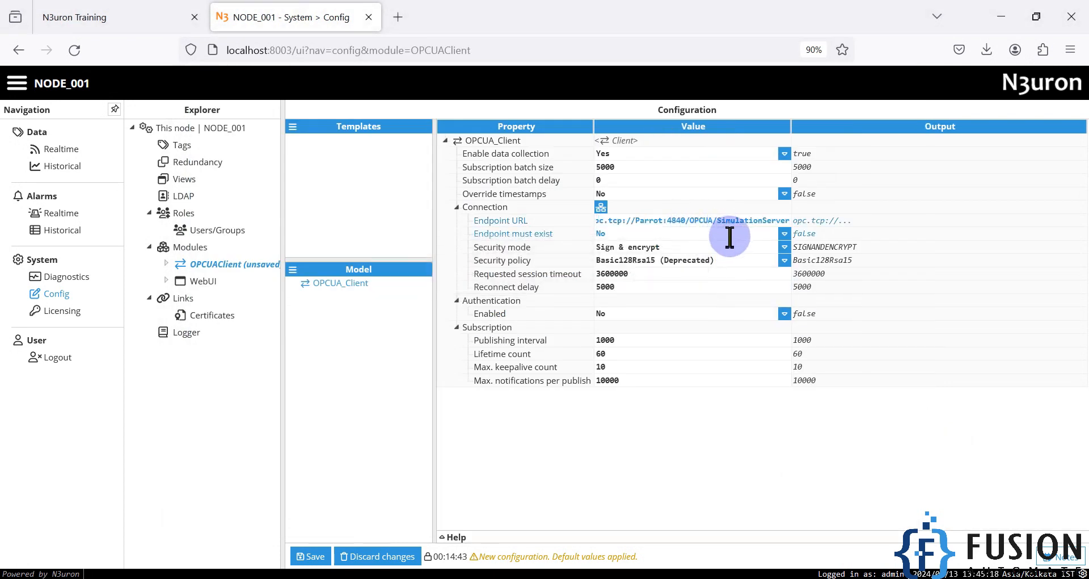
Step: Set Endpoint must exist to Yes, security mode None, policy None (Insecure), then save and restart
{"action": "left_click", "coordinate": [730, 235]}
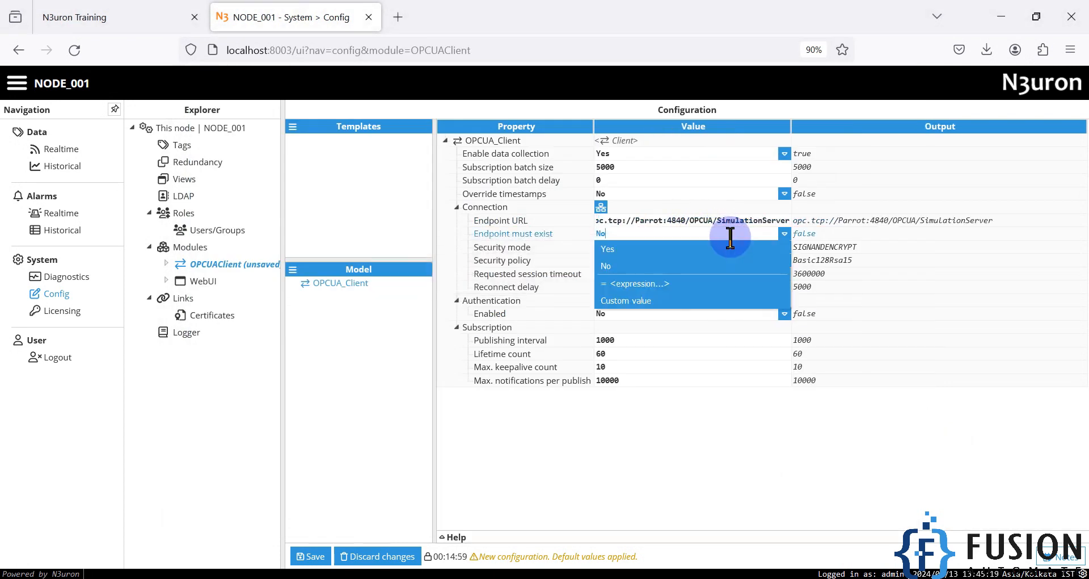
{"action": "left_click", "coordinate": [652, 248]}
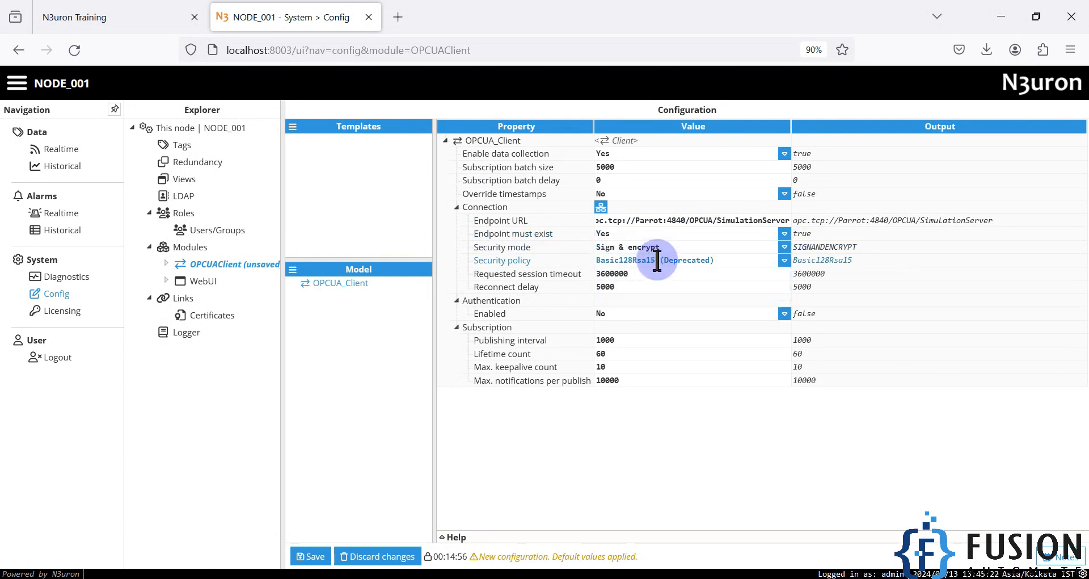
{"action": "left_click", "coordinate": [785, 248]}
{"action": "left_click", "coordinate": [700, 266]}
{"action": "left_click", "coordinate": [783, 261]}
{"action": "left_click", "coordinate": [674, 270]}
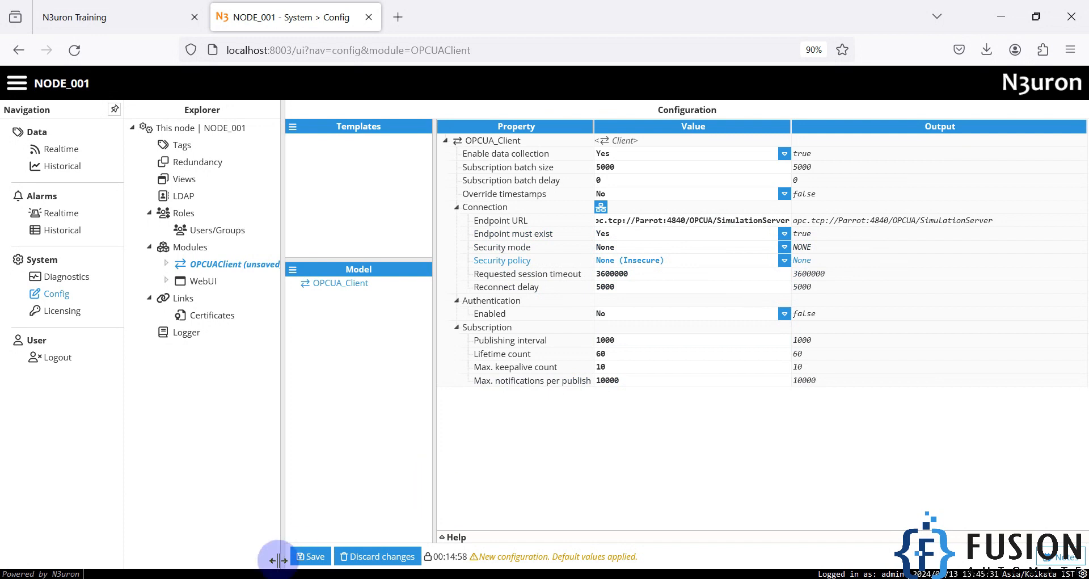
{"action": "left_click", "coordinate": [311, 557]}
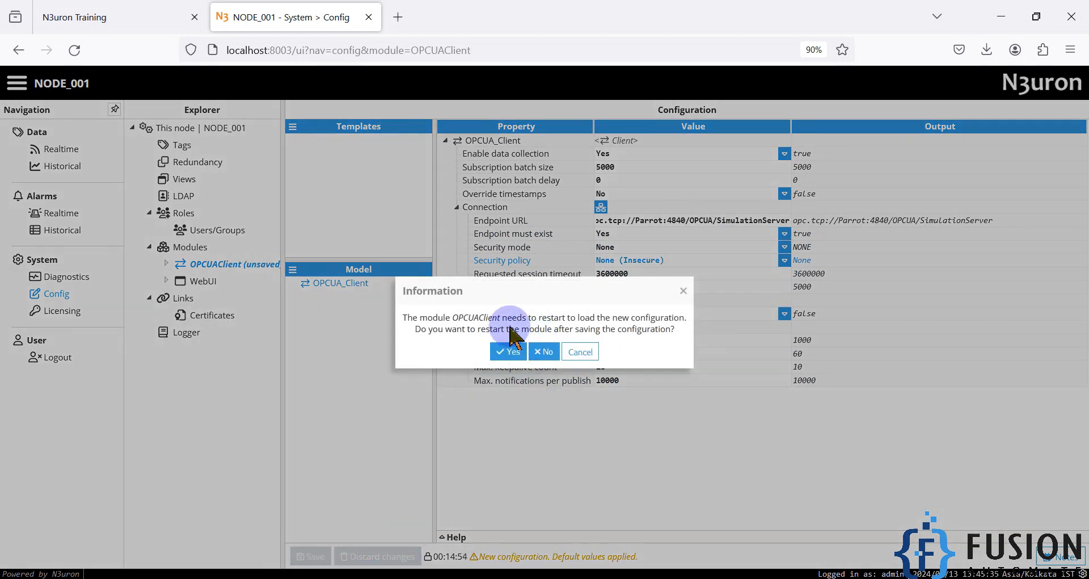
{"action": "left_click", "coordinate": [511, 351]}
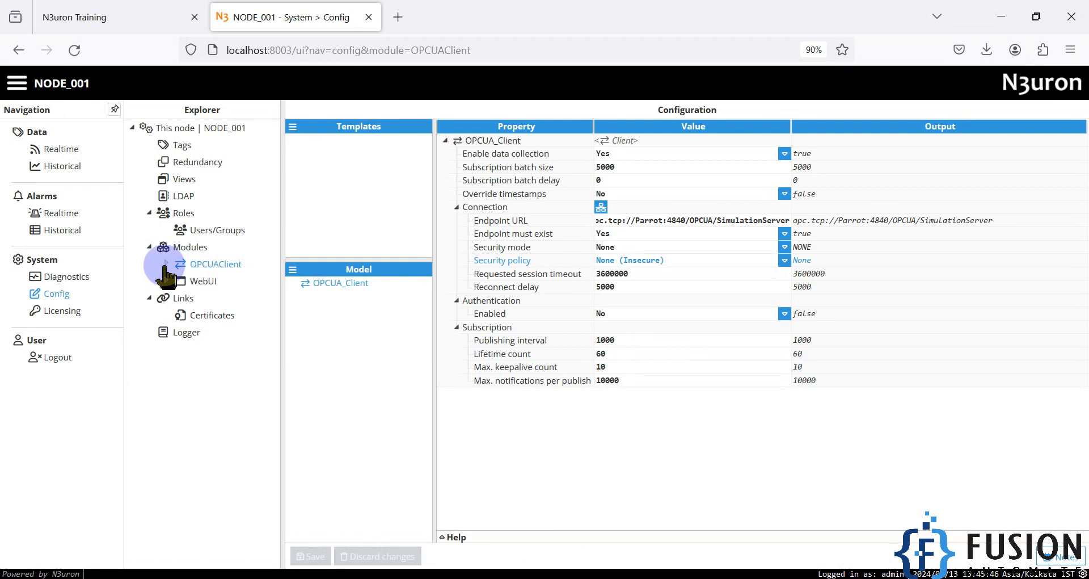
Step: Open OPCUAClient's OPC Browser and select OPCUA_Client to load the server's tree
{"action": "left_click", "coordinate": [165, 264]}
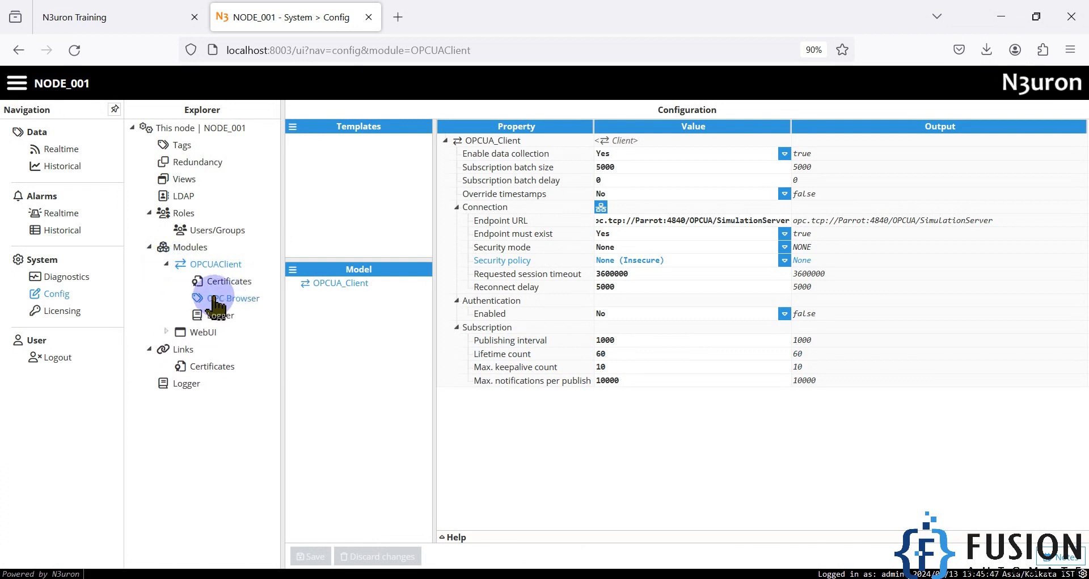
{"action": "left_click", "coordinate": [233, 298]}
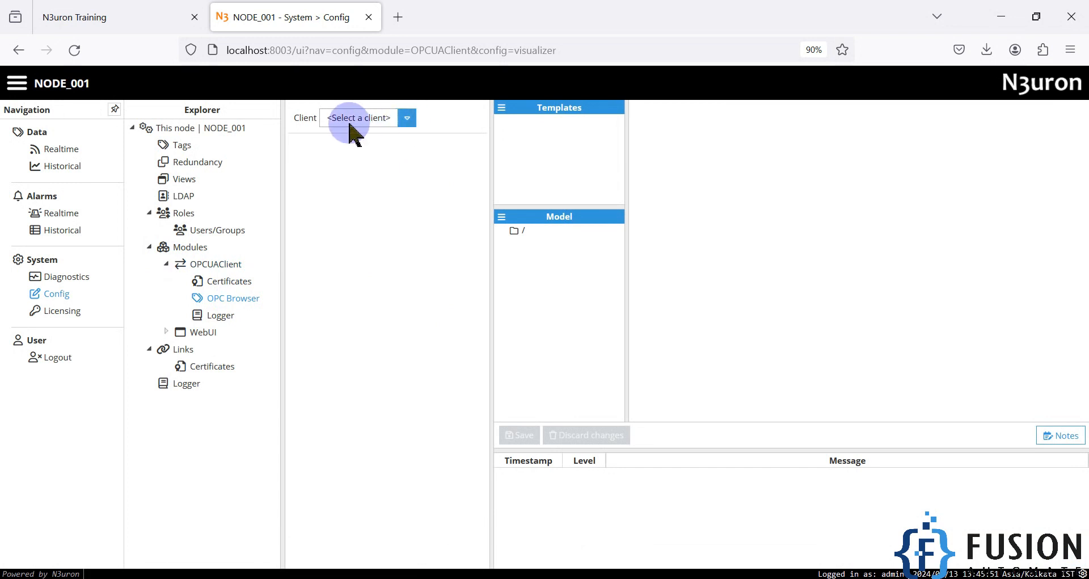
{"action": "left_click", "coordinate": [406, 120]}
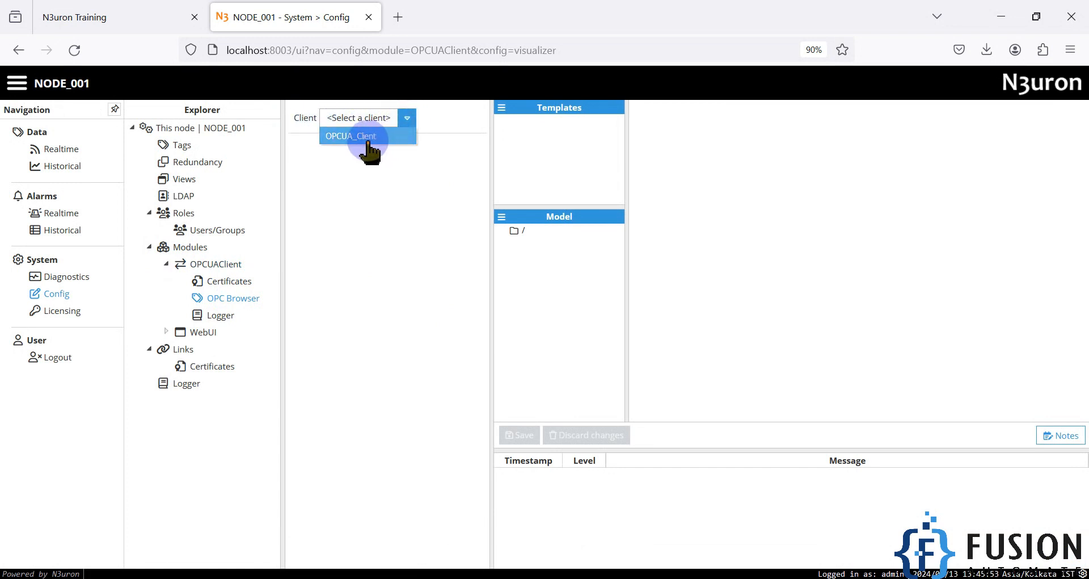
{"action": "left_click", "coordinate": [375, 140]}
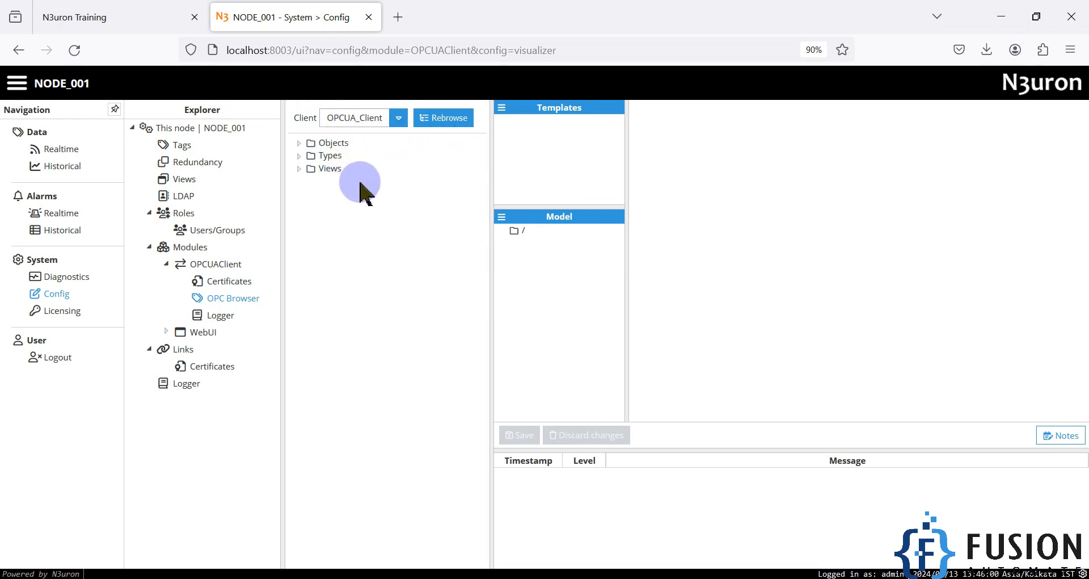
{"action": "left_click", "coordinate": [371, 575]}
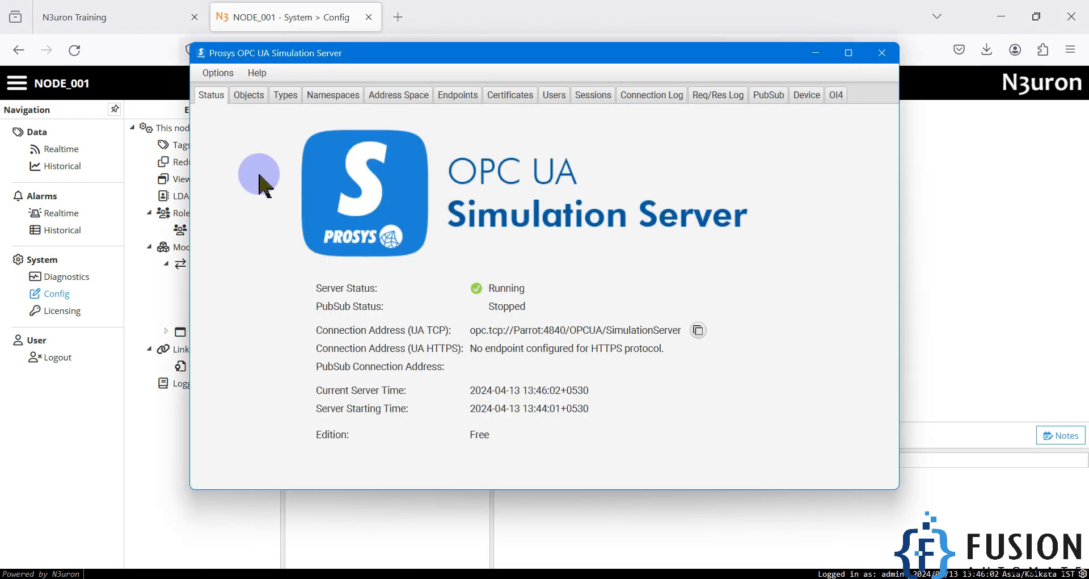
Step: Show the Prosys server's objects, then expand Objects > Simulation in N3uron's OPC Browser
{"action": "left_click", "coordinate": [249, 95]}
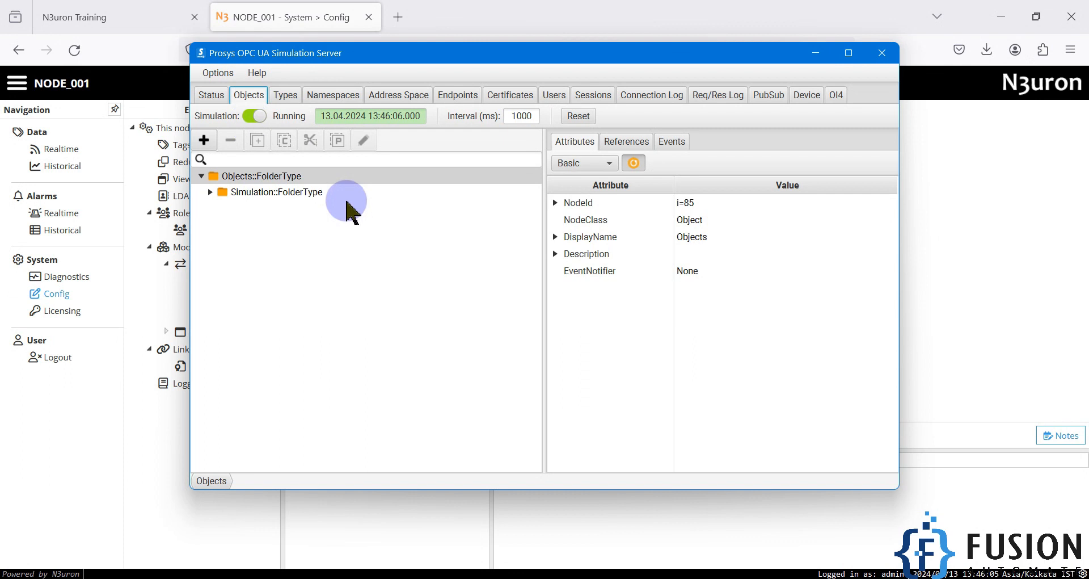
{"action": "left_click", "coordinate": [677, 9]}
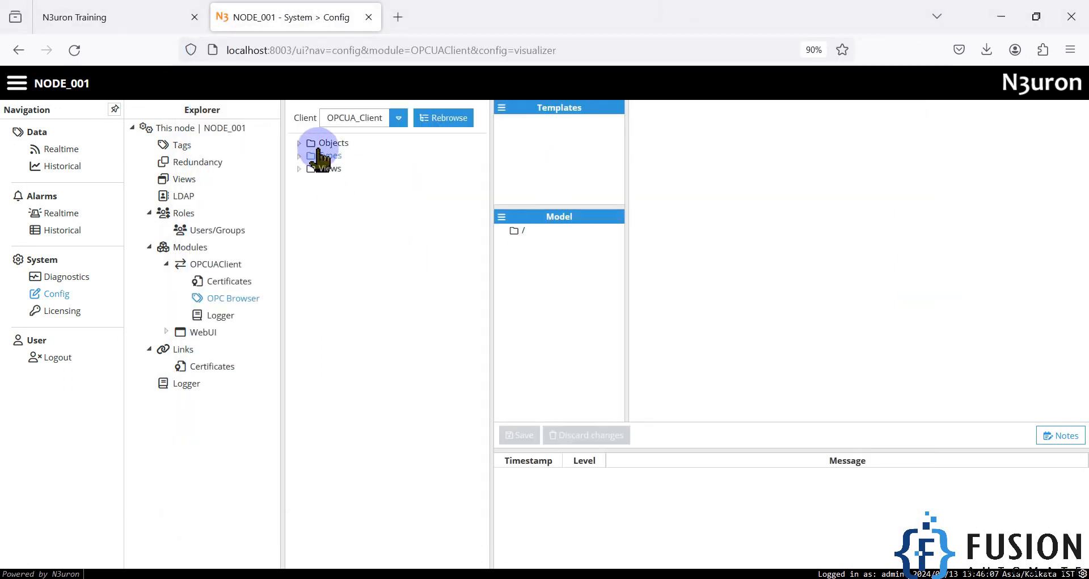
{"action": "left_click", "coordinate": [298, 144]}
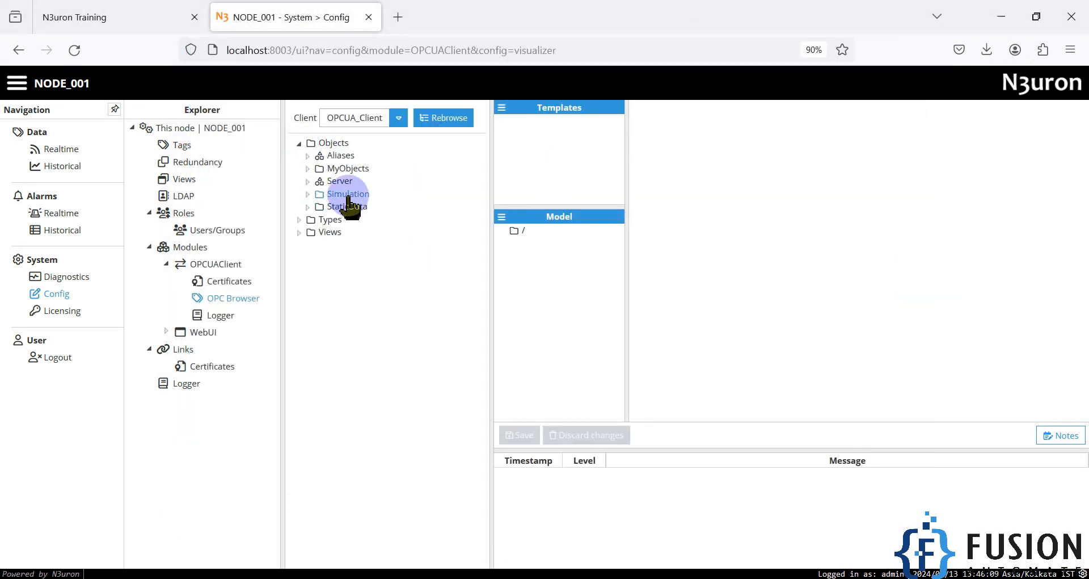
{"action": "left_click", "coordinate": [308, 194]}
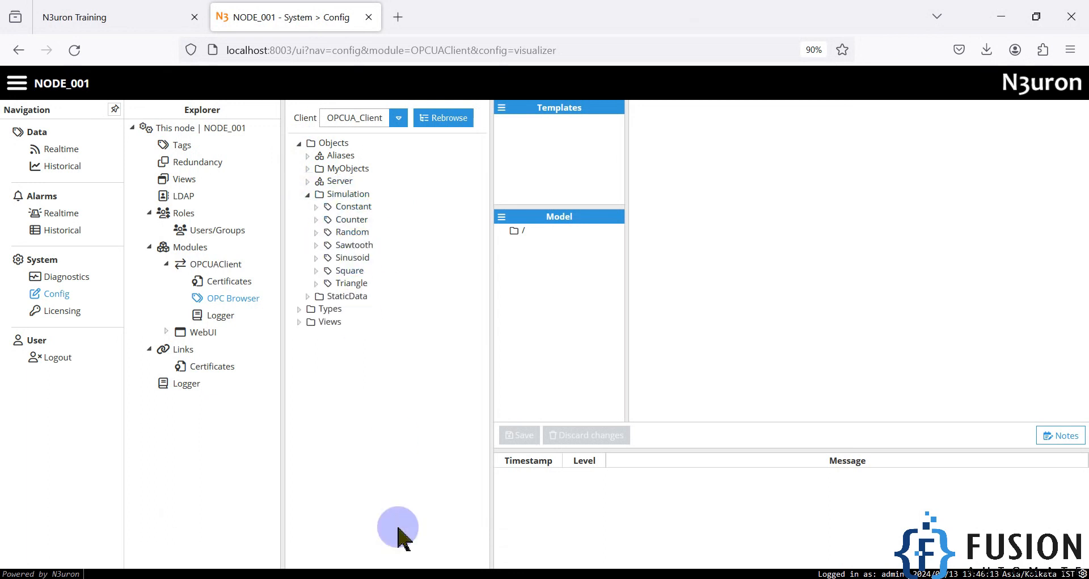
Step: In Prosys, expand Simulation and inspect Constant, Counter, Random, Sawtooth, Sinusoid, Square and Triangle
{"action": "left_click", "coordinate": [430, 574]}
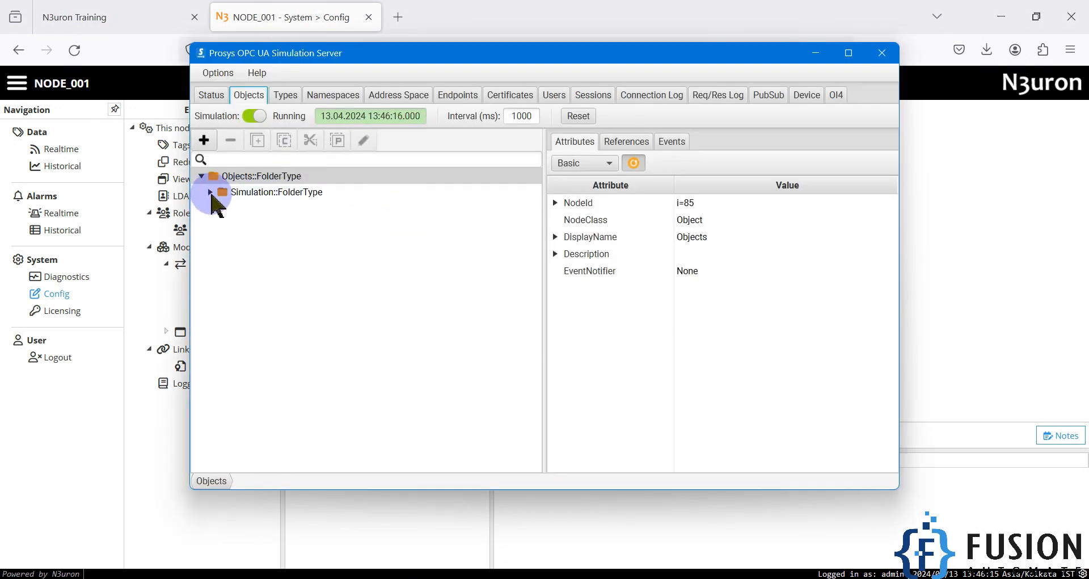
{"action": "left_click", "coordinate": [210, 192]}
{"action": "left_click_drag", "start_coordinate": [462, 54], "coordinate": [739, 59]}
{"action": "left_click", "coordinate": [567, 212]}
{"action": "left_click", "coordinate": [565, 228]}
{"action": "left_click", "coordinate": [558, 244]}
{"action": "left_click", "coordinate": [555, 260]}
{"action": "left_click", "coordinate": [553, 276]}
{"action": "left_click", "coordinate": [550, 292]}
{"action": "left_click", "coordinate": [547, 307]}
{"action": "left_click", "coordinate": [390, 404]}
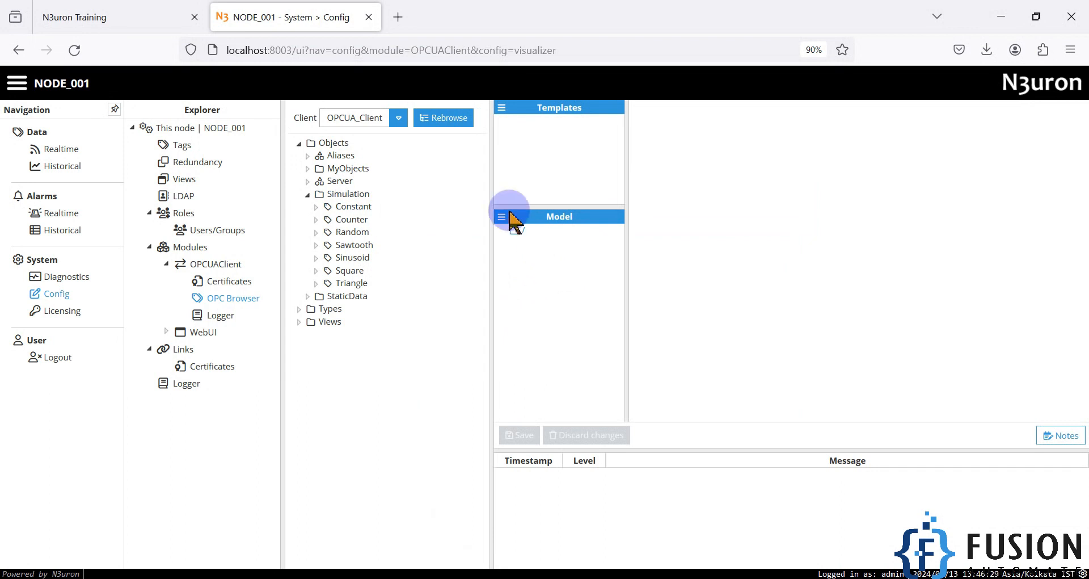
Step: Create group OPCUA_Prosys at the model root, drag the Simulation folder into it, and save
{"action": "right_click", "coordinate": [519, 230]}
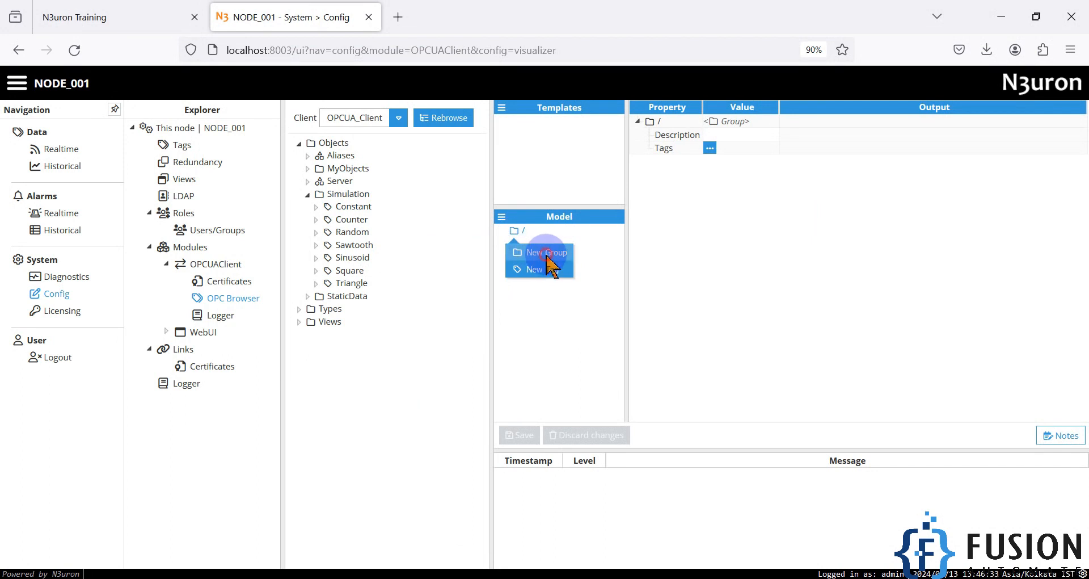
{"action": "left_click", "coordinate": [546, 253]}
{"action": "type", "text": "OPCUA_Prosys"}
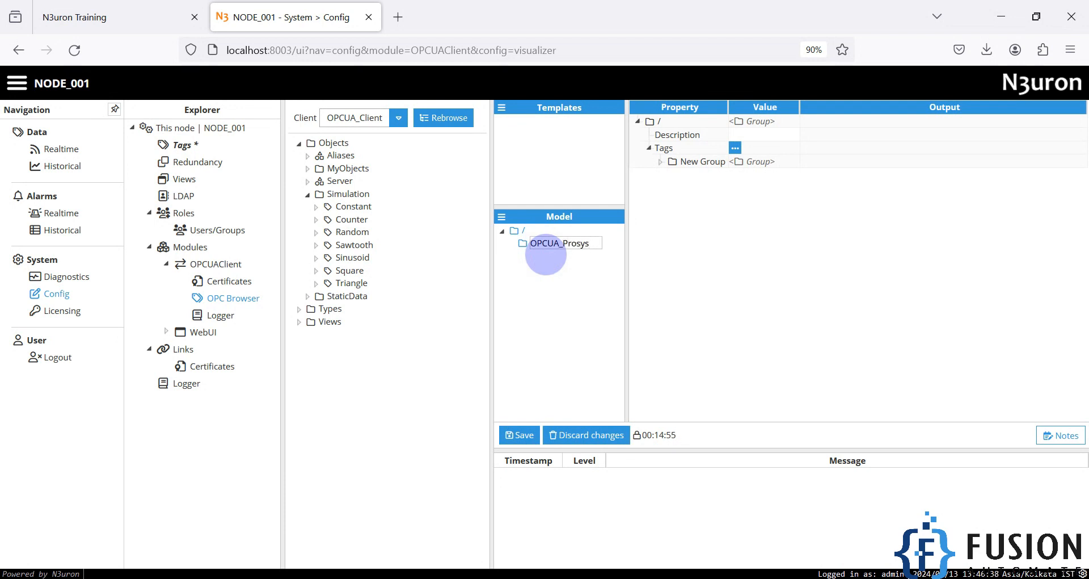
{"action": "key", "text": "Return"}
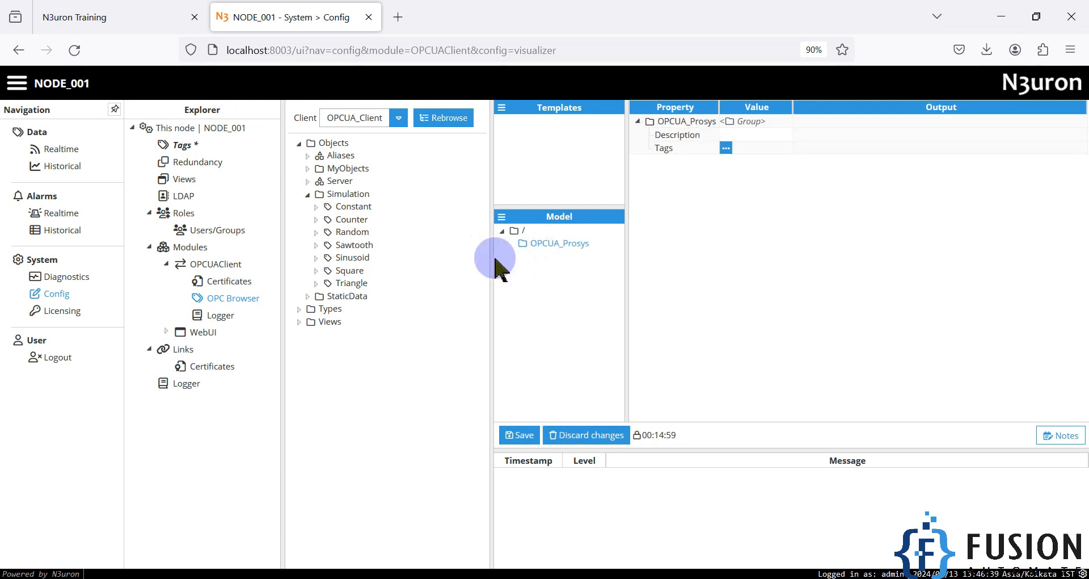
{"action": "left_click_drag", "start_coordinate": [339, 196], "coordinate": [550, 252]}
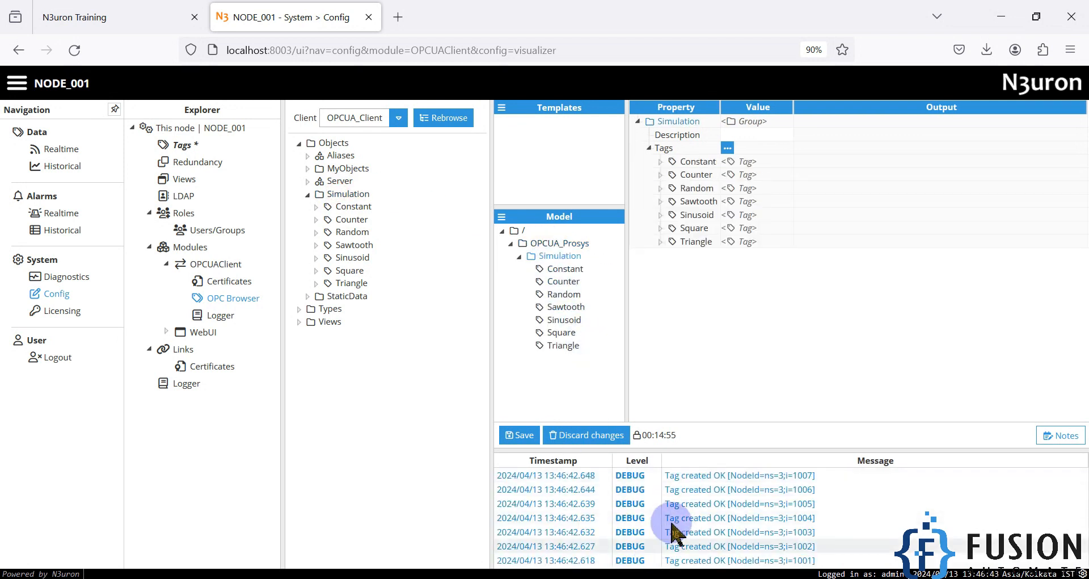
{"action": "left_click", "coordinate": [530, 436]}
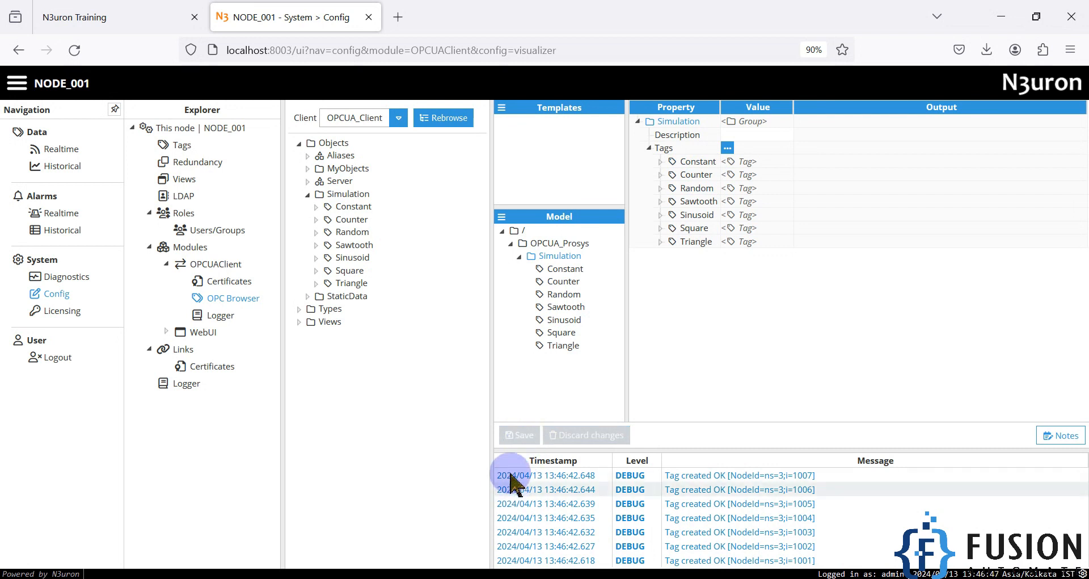
Step: Open Data > Realtime and select OPCUA_Prosys/Simulation to view its seven tags' live values
{"action": "left_click", "coordinate": [61, 153]}
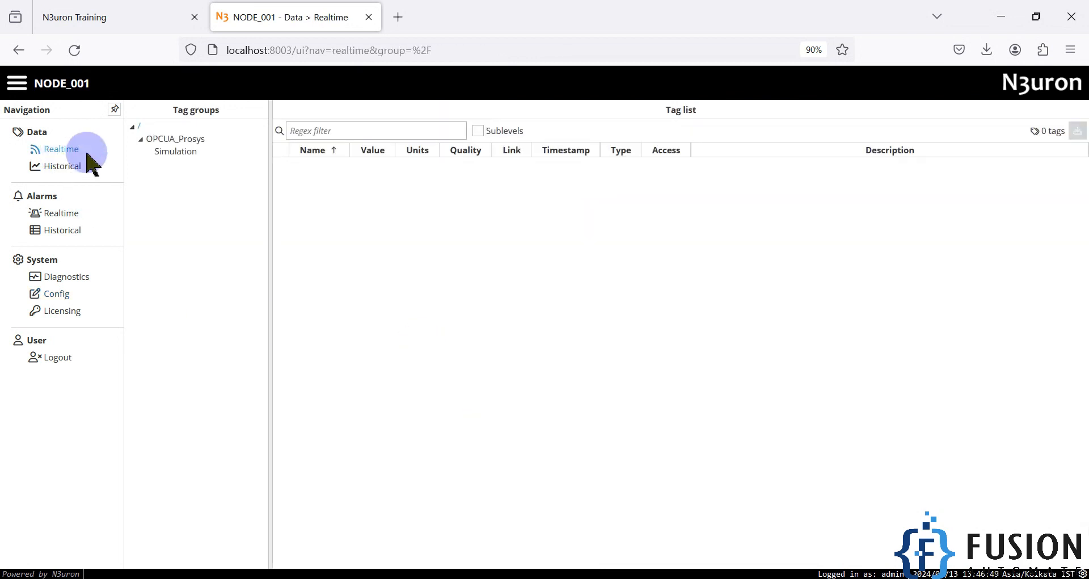
{"action": "left_click", "coordinate": [175, 150]}
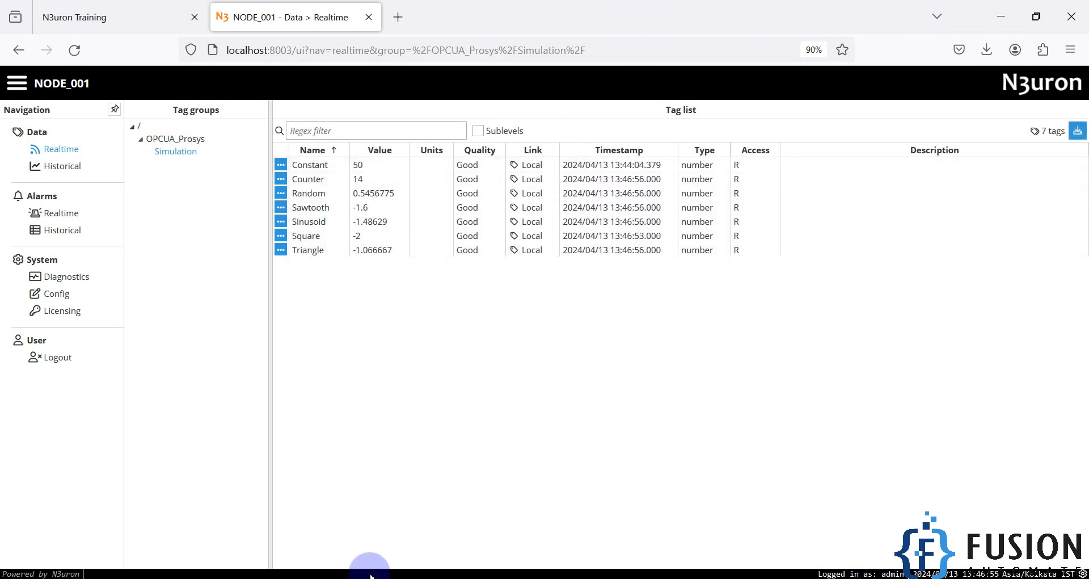
{"action": "left_click", "coordinate": [367, 564]}
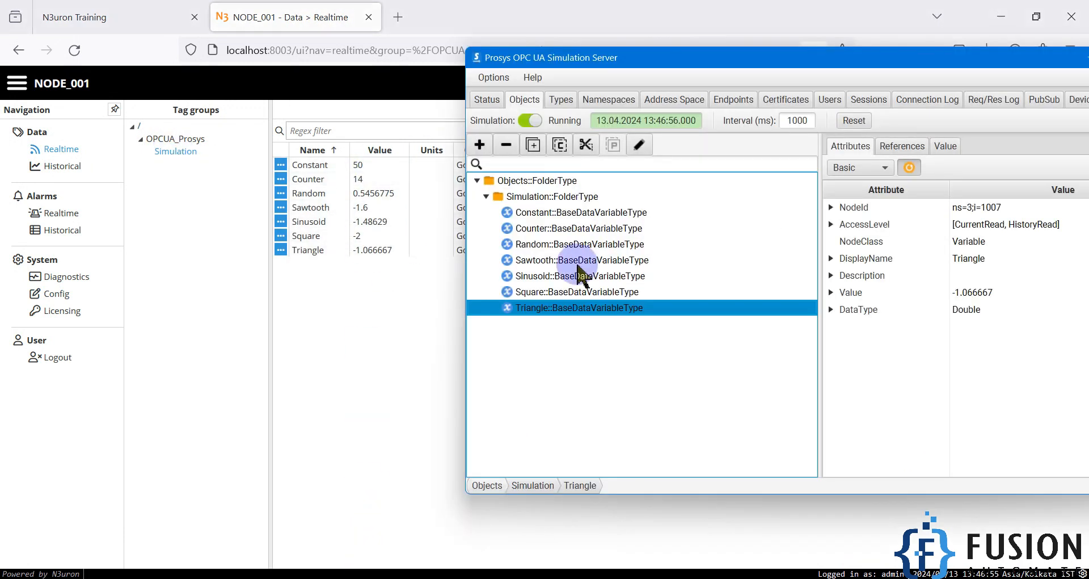
Step: In Prosys's Address Space, expand Objects > Simulation and select Counter (NodeId ns=3;i=1002)
{"action": "left_click", "coordinate": [672, 108]}
{"action": "left_click", "coordinate": [477, 143]}
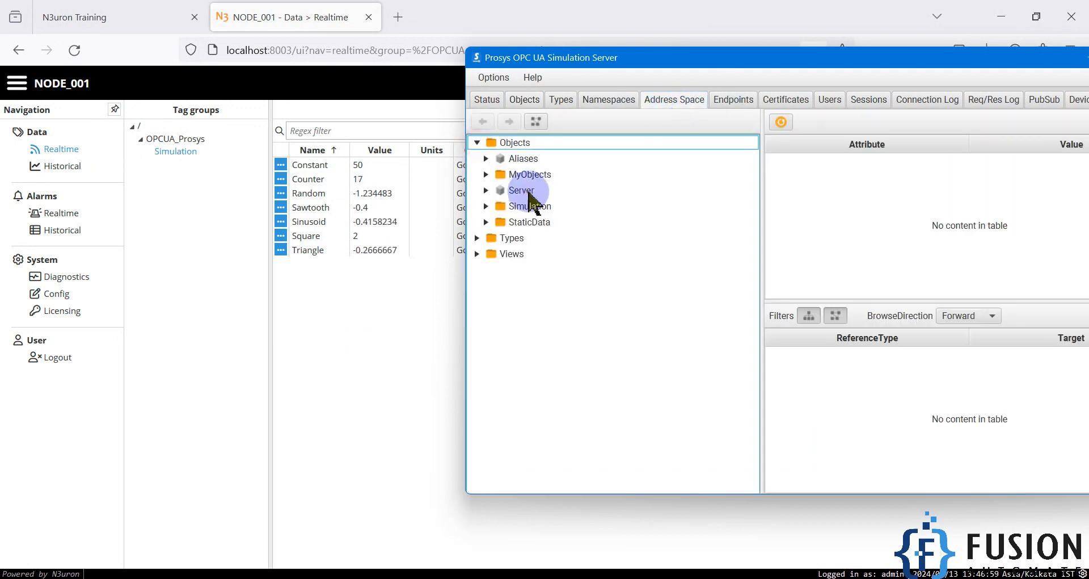
{"action": "left_click", "coordinate": [486, 207]}
{"action": "left_click", "coordinate": [539, 223]}
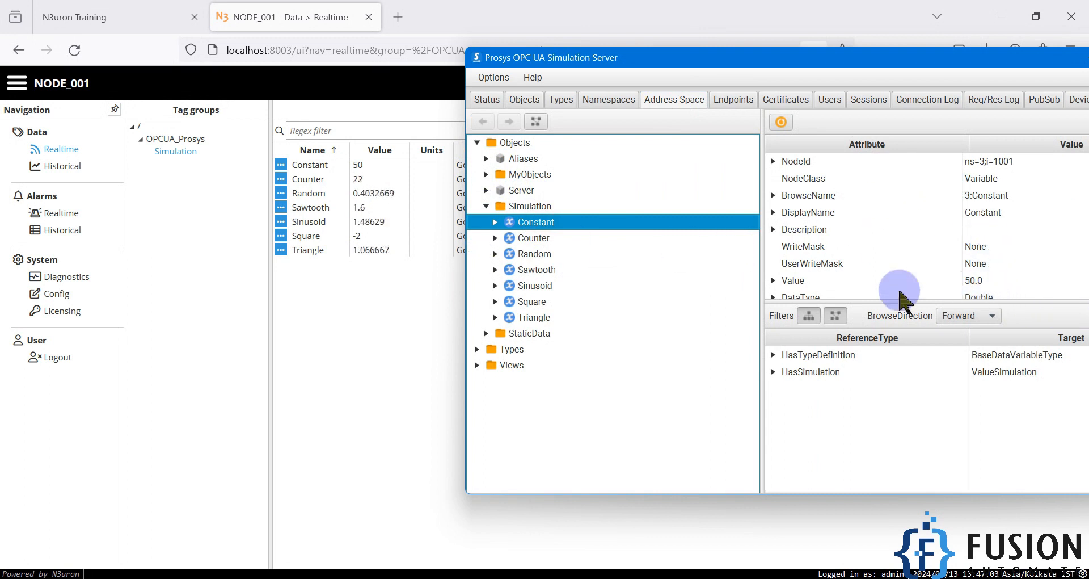
{"action": "left_click", "coordinate": [514, 240]}
Step: Refresh the Counter attributes to compare its value before and after
{"action": "left_click", "coordinate": [985, 281]}
{"action": "left_click", "coordinate": [781, 122]}
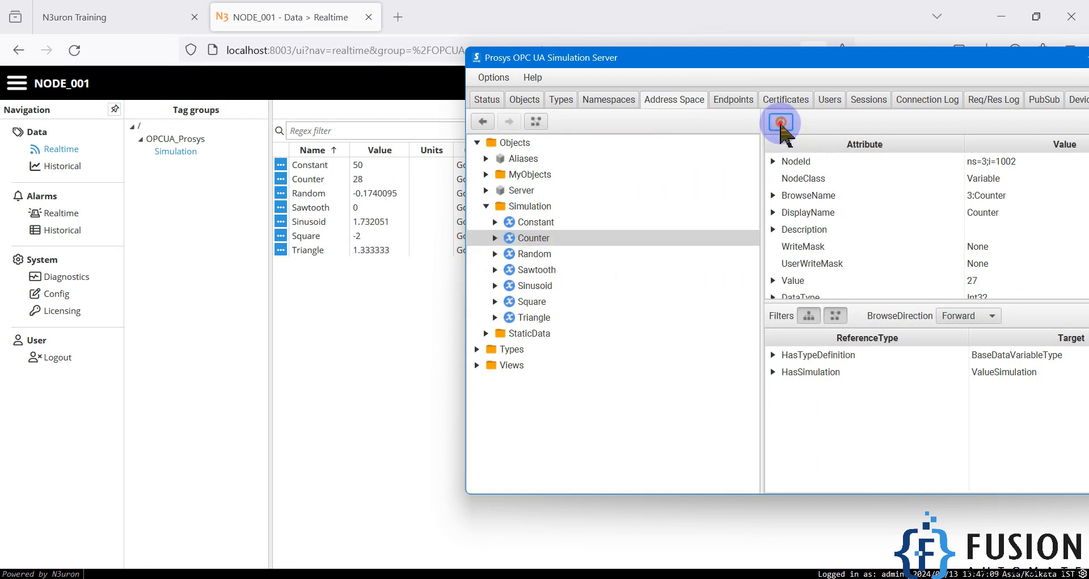
{"action": "left_click", "coordinate": [980, 281]}
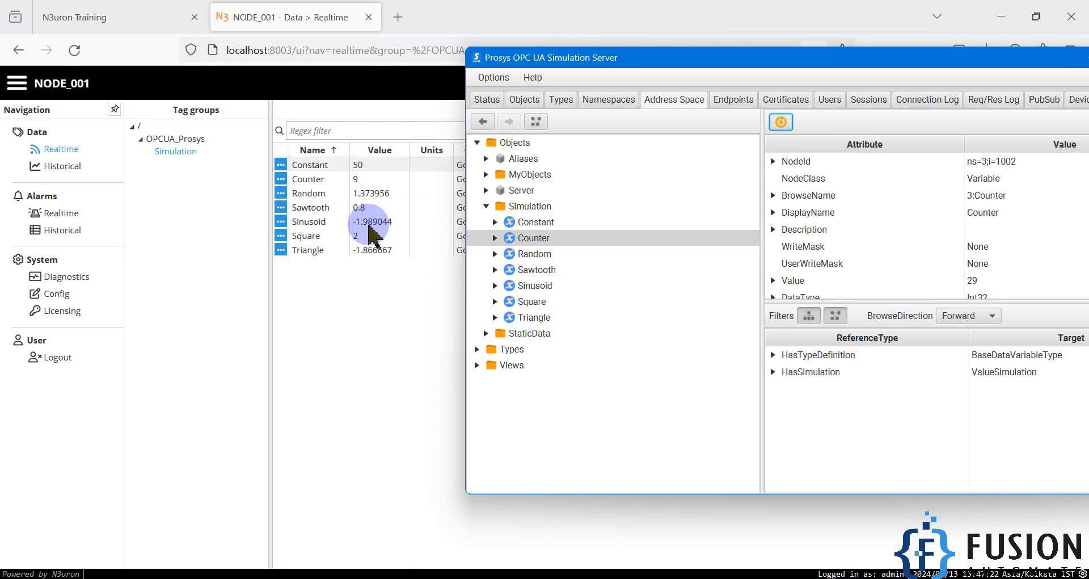
Step: Inspect the Constant variable's Value attribute, which currently holds 50.0
{"action": "left_click", "coordinate": [540, 221]}
{"action": "left_click", "coordinate": [976, 281]}
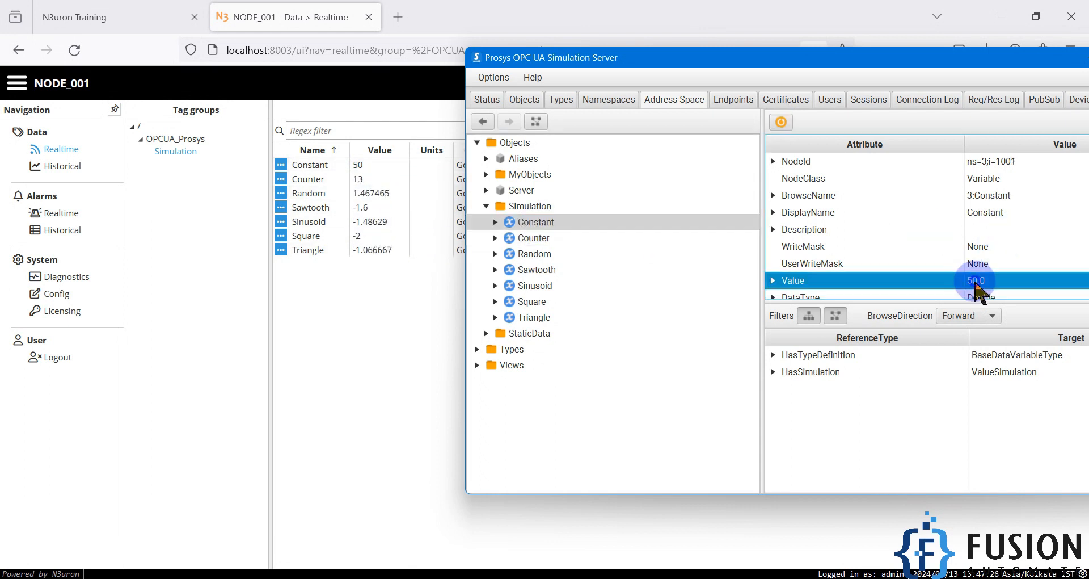
{"action": "right_click", "coordinate": [976, 280]}
{"action": "left_click", "coordinate": [525, 101]}
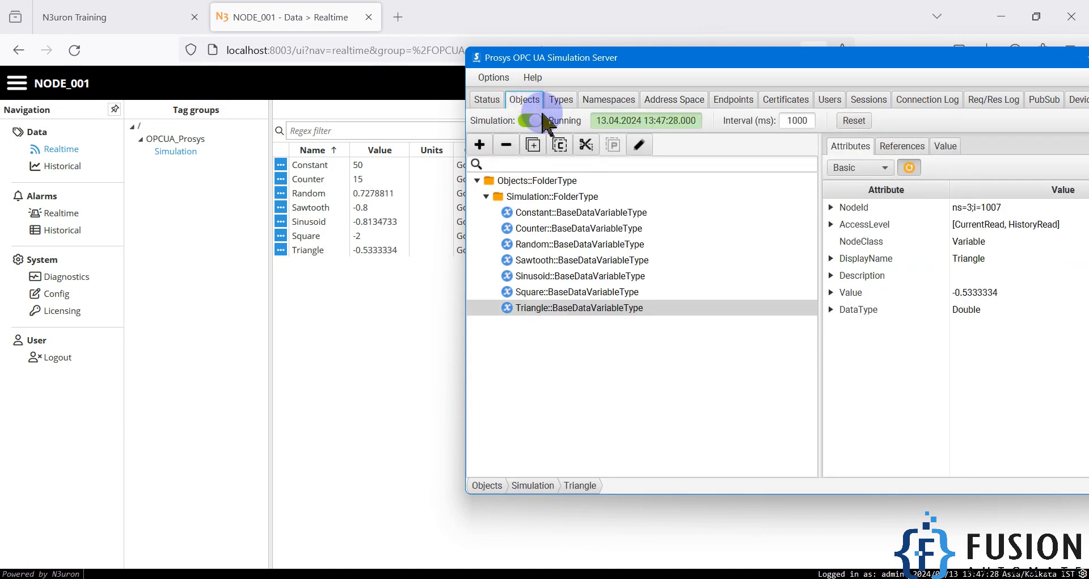
{"action": "left_click", "coordinate": [547, 213]}
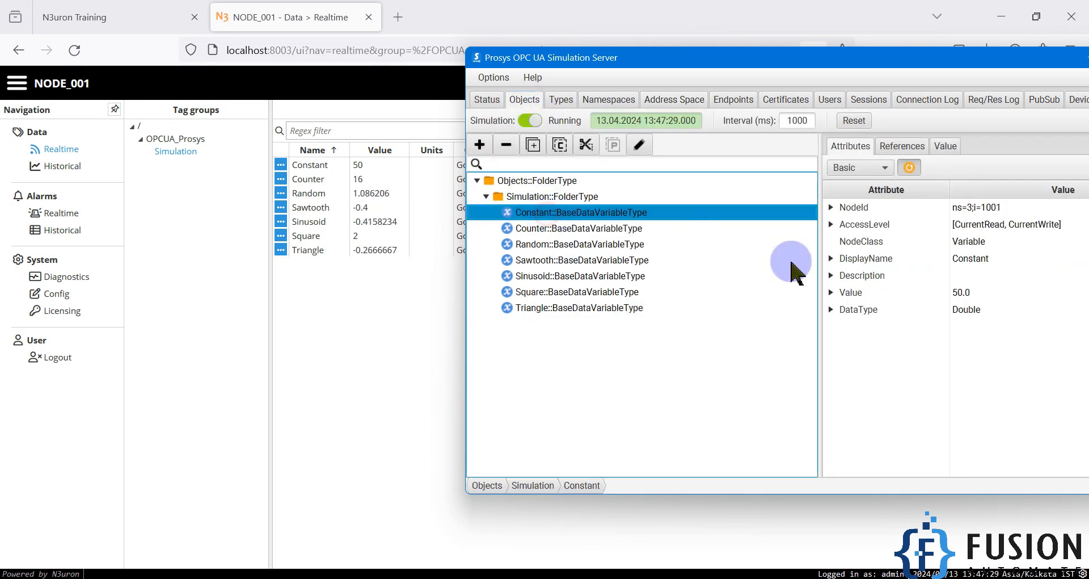
{"action": "left_click", "coordinate": [966, 292]}
{"action": "right_click", "coordinate": [968, 294]}
{"action": "double_click", "coordinate": [969, 293]}
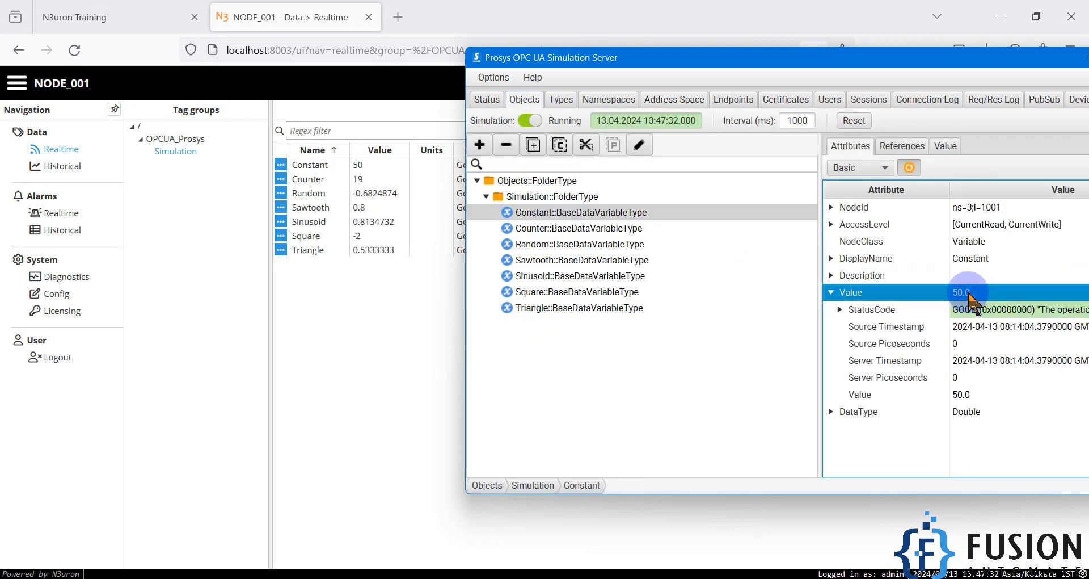
{"action": "left_click", "coordinate": [966, 397]}
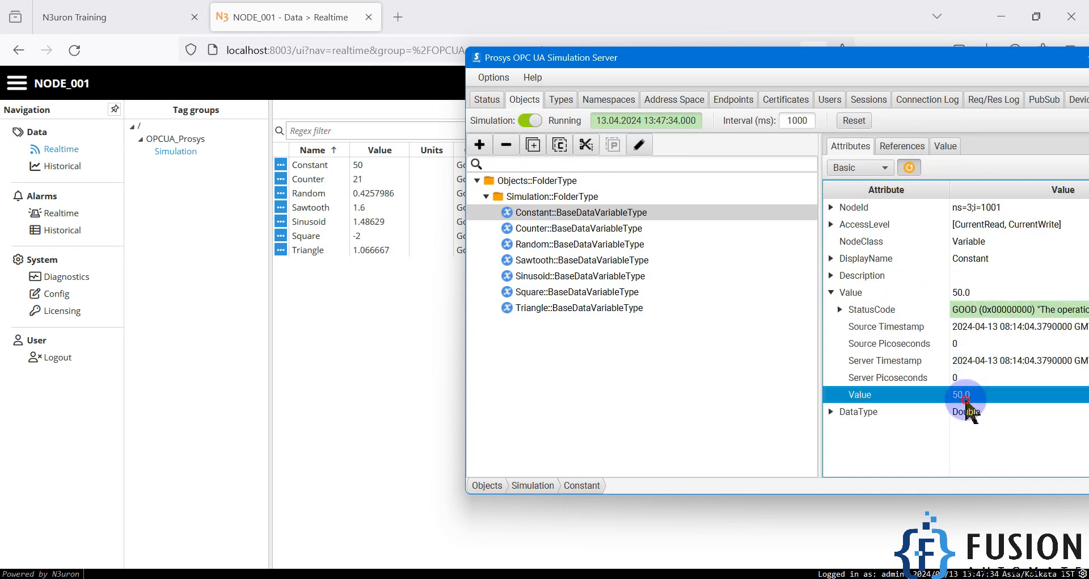
Step: Change Constant's initial value from 50.0 to 55.0 and return to N3uron's tag list
{"action": "left_click", "coordinate": [947, 146]}
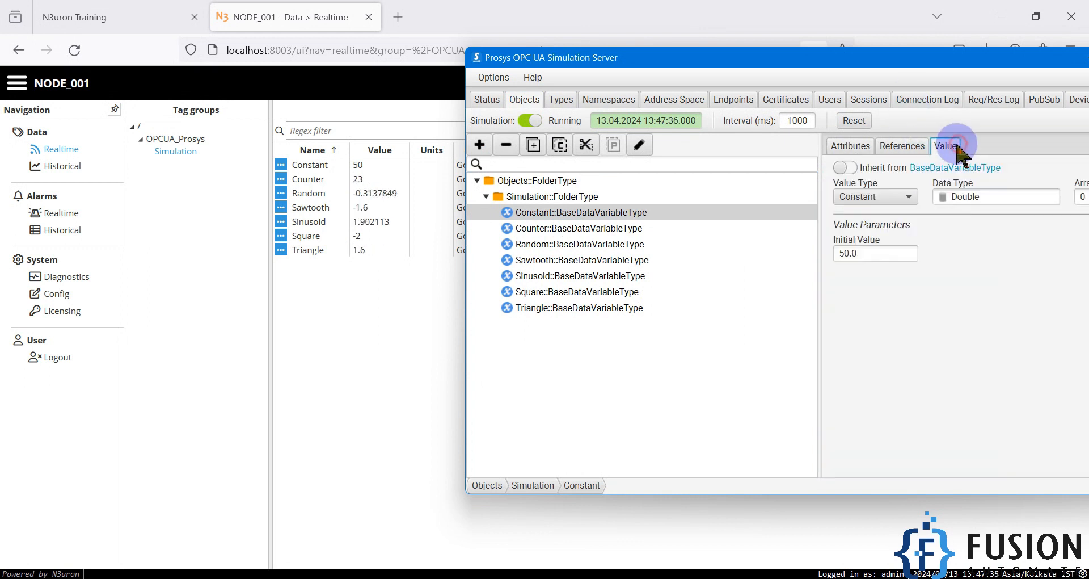
{"action": "double_click", "coordinate": [885, 253]}
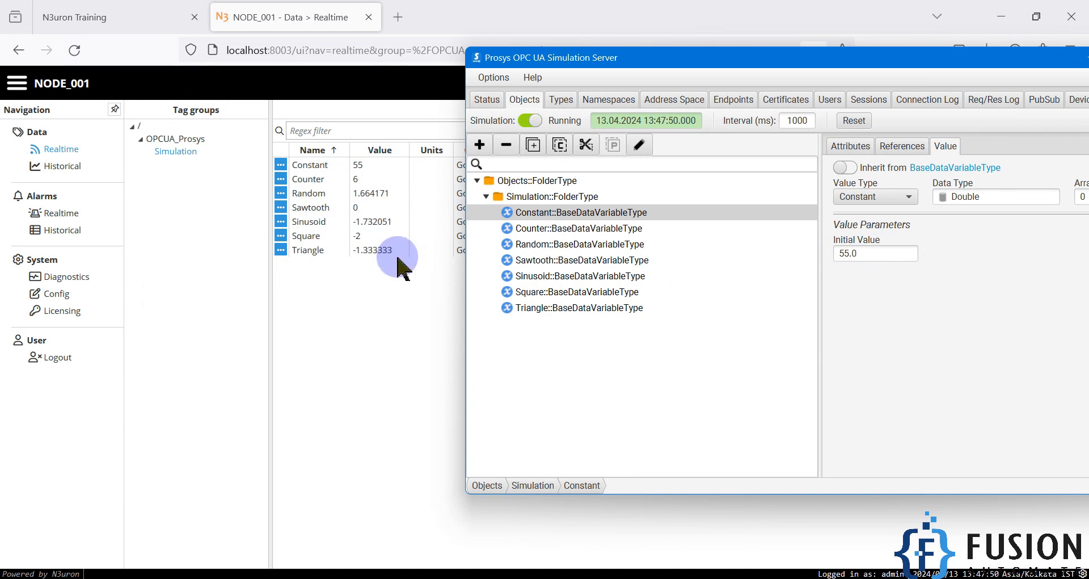
{"action": "left_click", "coordinate": [397, 312]}
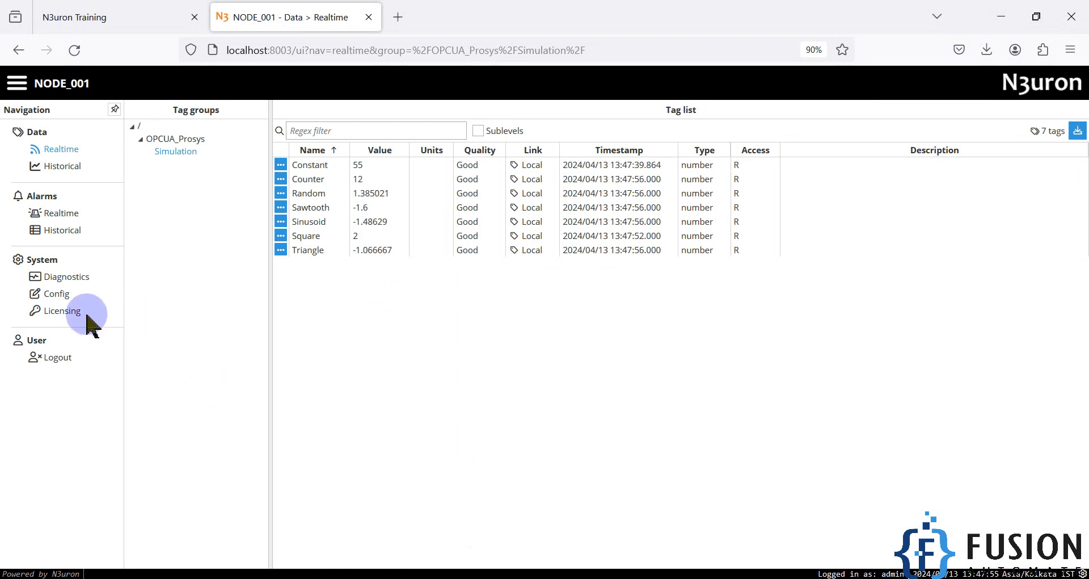
Step: Under System > Config > Modules, select OPCUAClient to view auto-start/auto-restart with delays 500 and 5000
{"action": "left_click", "coordinate": [54, 296]}
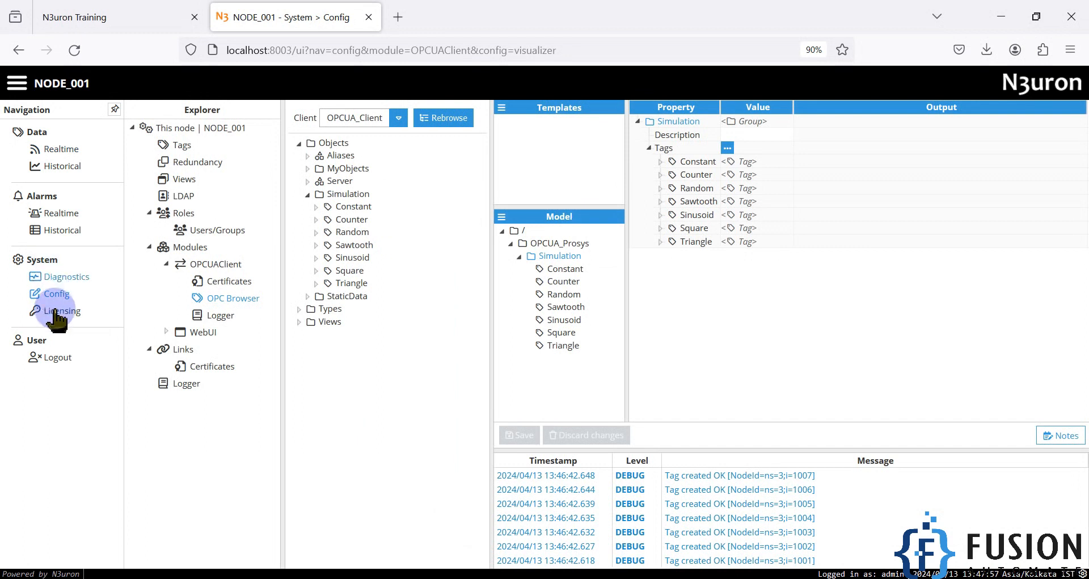
{"action": "left_click", "coordinate": [191, 248]}
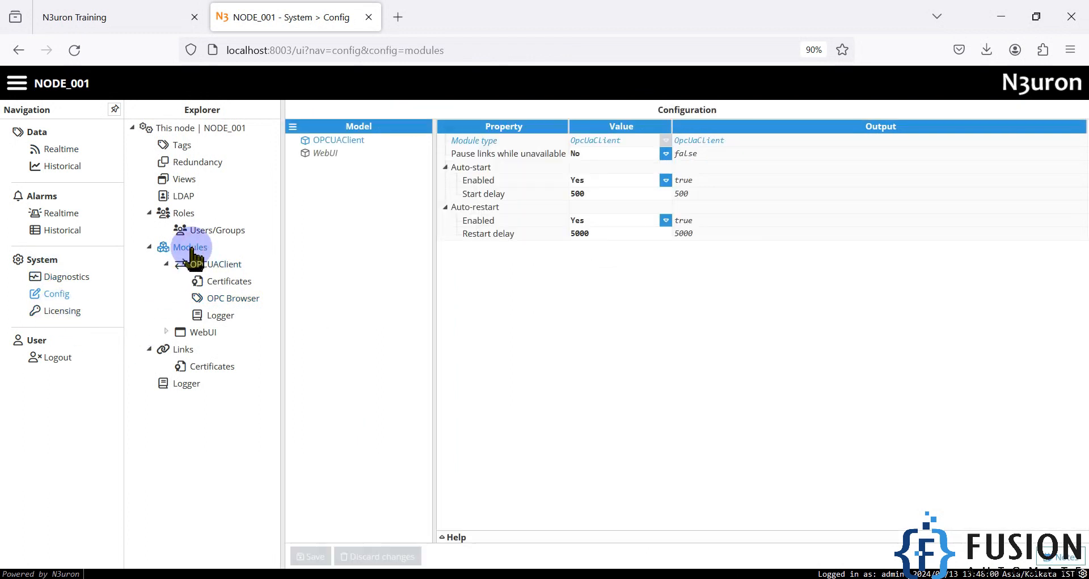
{"action": "left_click", "coordinate": [293, 126]}
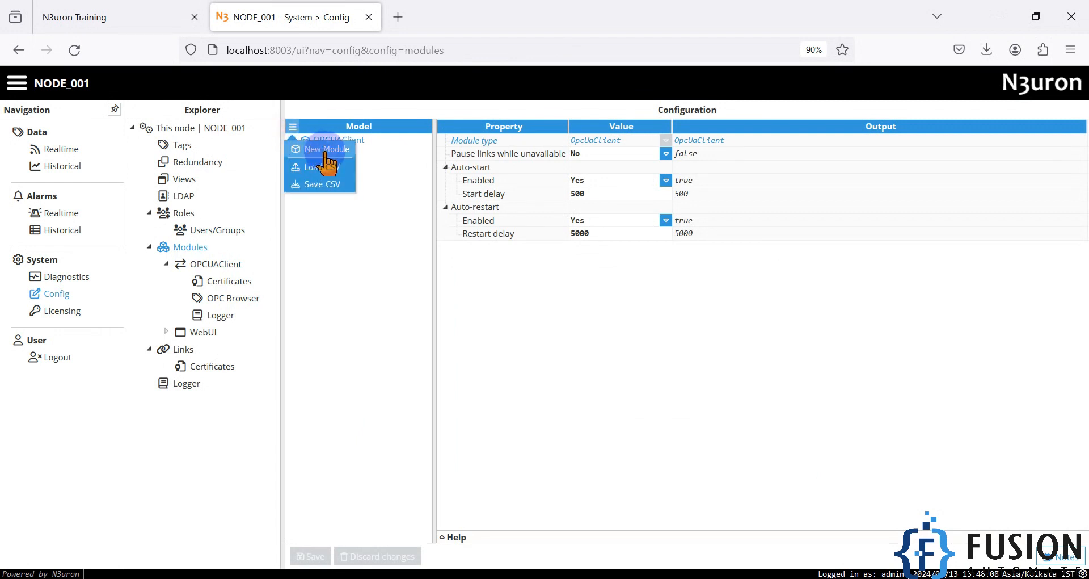
{"action": "left_click", "coordinate": [389, 205]}
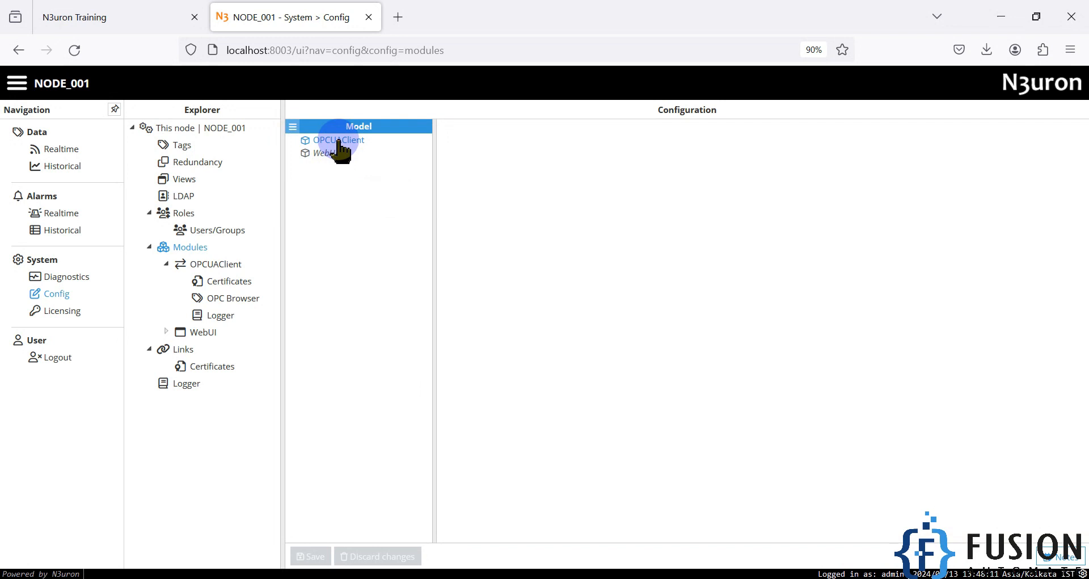
{"action": "left_click", "coordinate": [340, 142]}
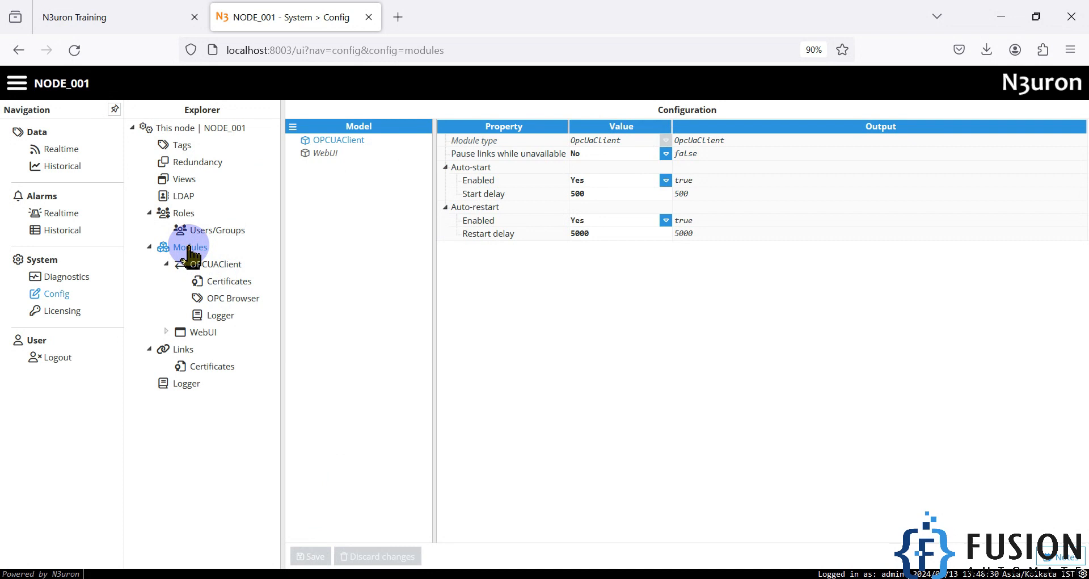
Step: Select the OPCUA_Client client in the OPCUAClient module's configuration
{"action": "left_click", "coordinate": [217, 266]}
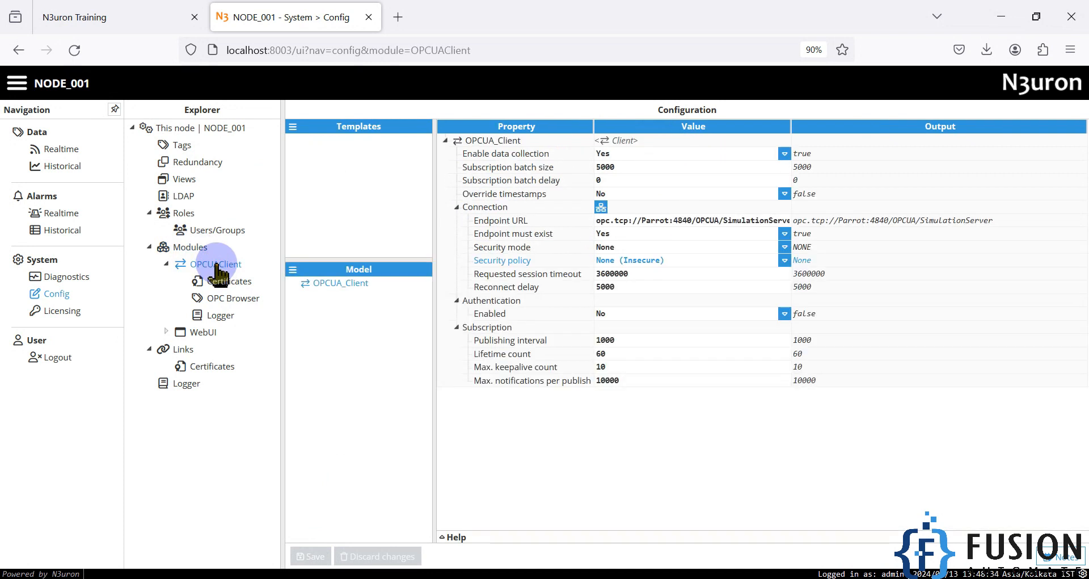
{"action": "left_click", "coordinate": [293, 269]}
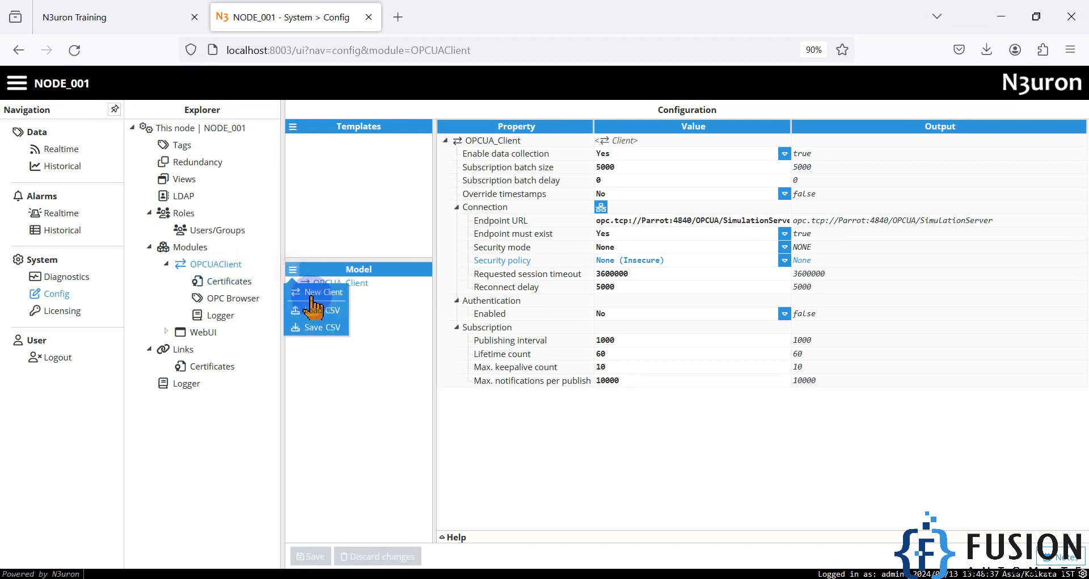
{"action": "left_click", "coordinate": [403, 340]}
{"action": "left_click", "coordinate": [340, 285]}
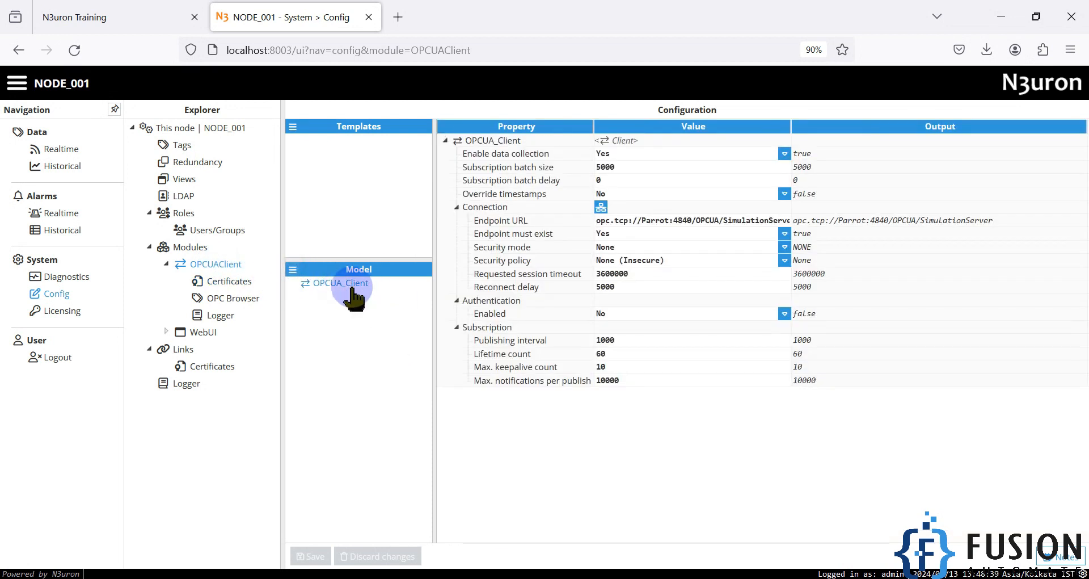
Step: Review OPCUA_Client's endpoint URL, security mode None, security policy and 1000 publishing interval
{"action": "left_click", "coordinate": [724, 223]}
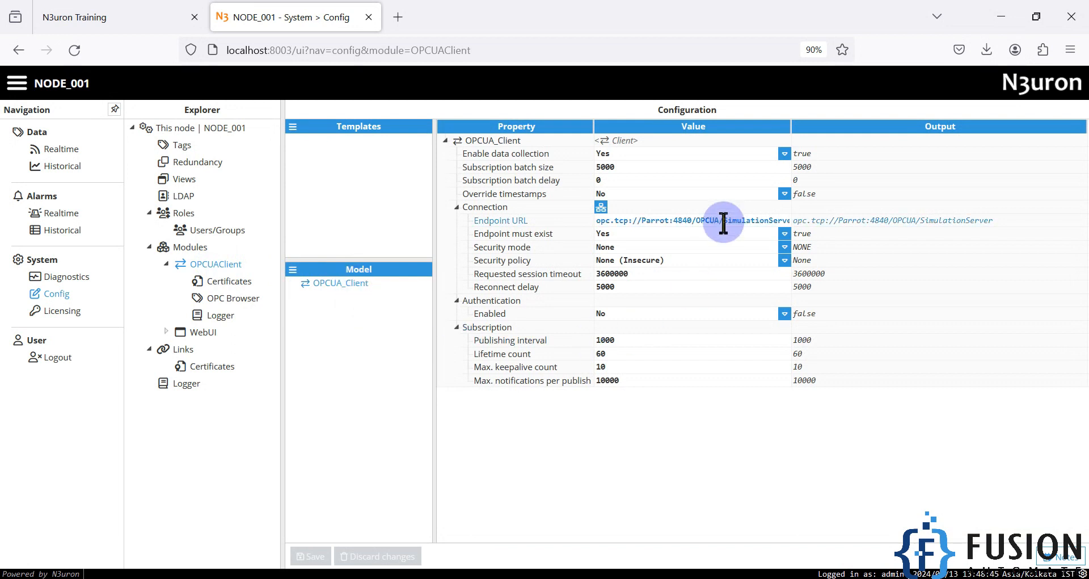
{"action": "left_click", "coordinate": [611, 235]}
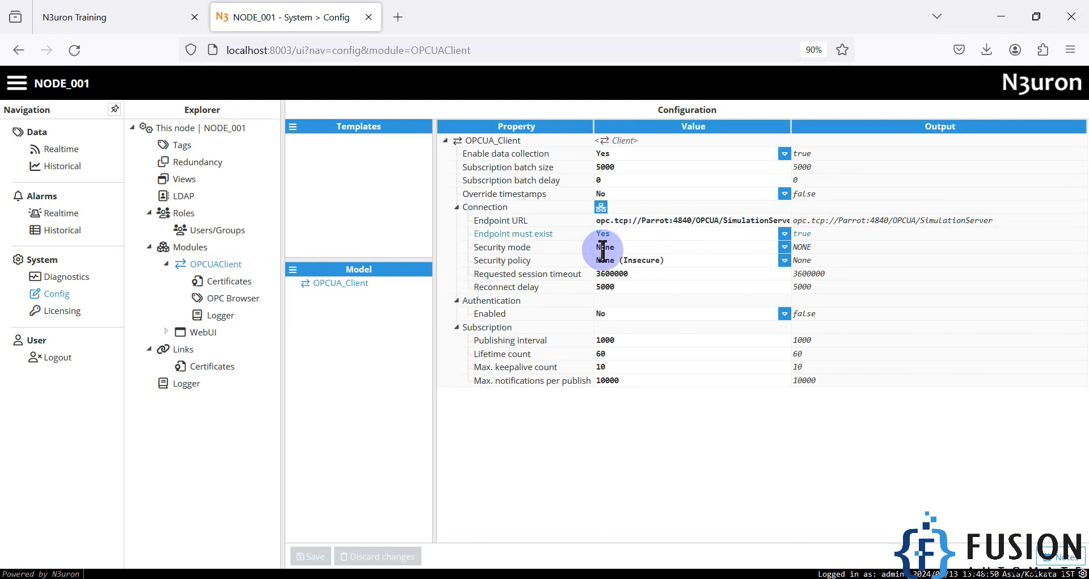
{"action": "left_click", "coordinate": [537, 250]}
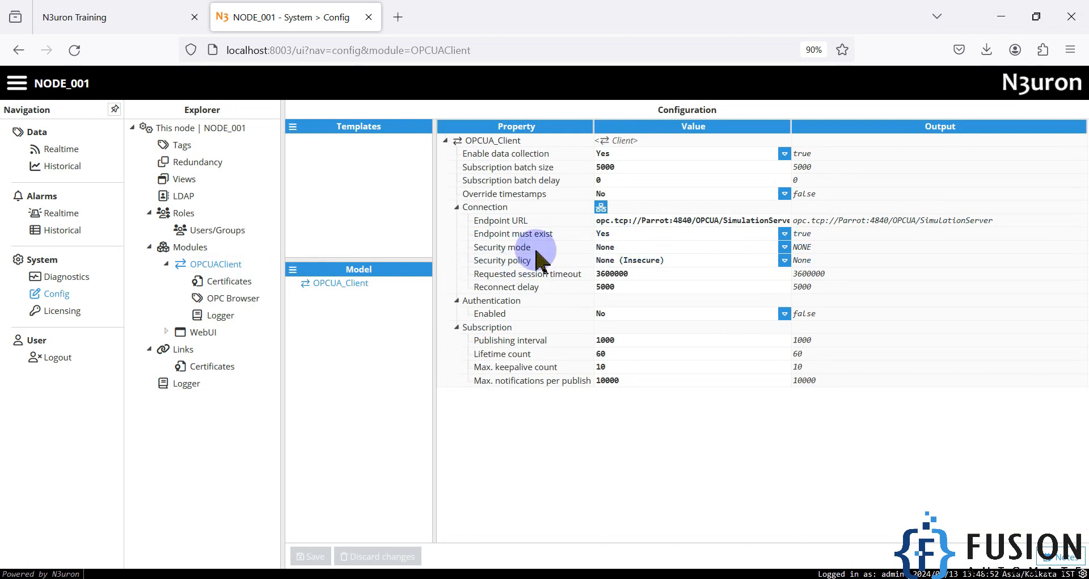
{"action": "left_click", "coordinate": [532, 262]}
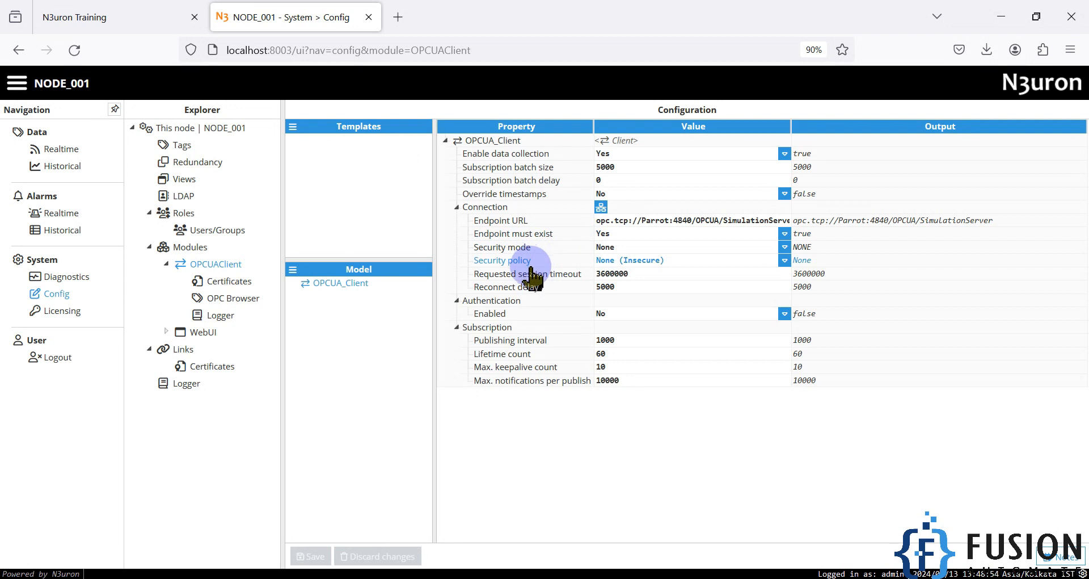
{"action": "left_click", "coordinate": [702, 339]}
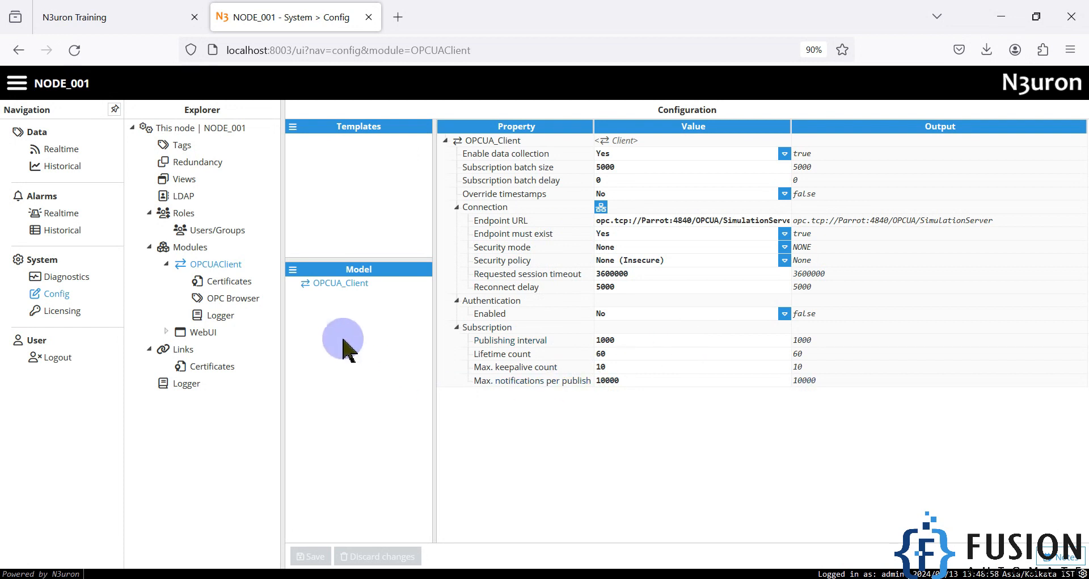
{"action": "left_click", "coordinate": [244, 299]}
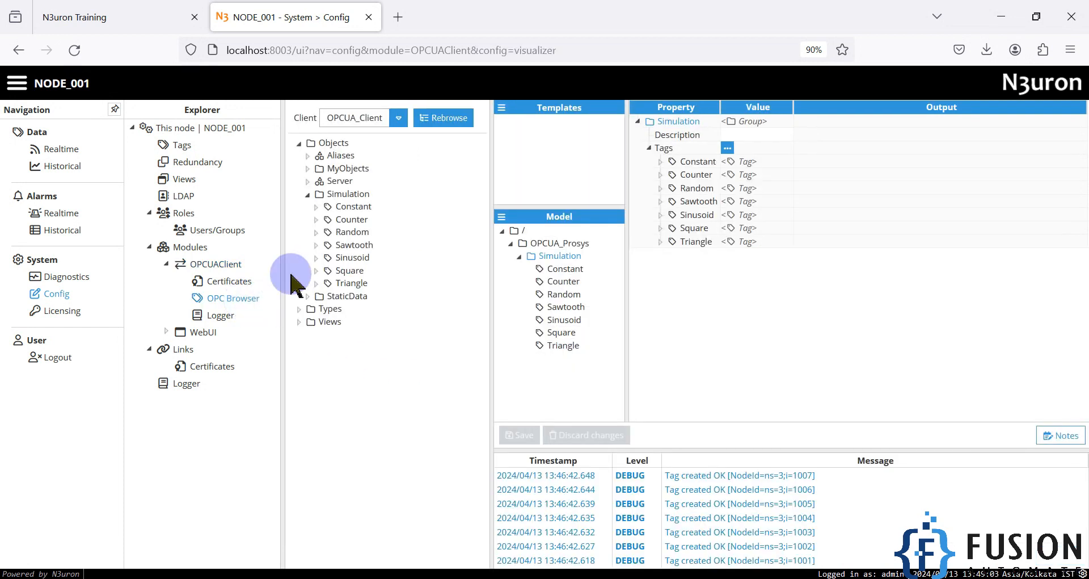
Step: Rebrowse OPCUA_Client's server and expand Objects > Simulation to list Constant through Triangle
{"action": "left_click", "coordinate": [399, 117]}
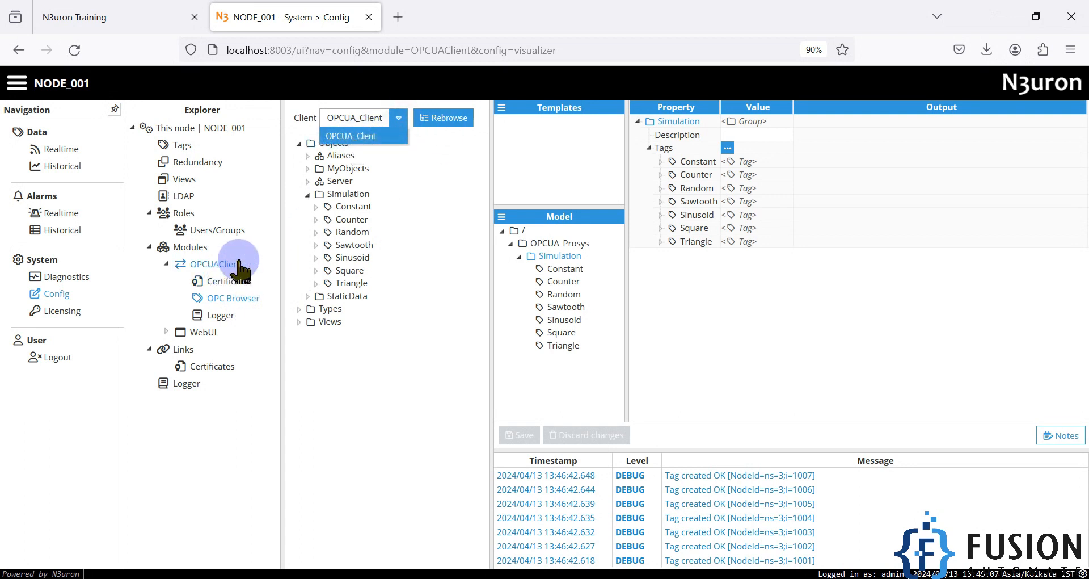
{"action": "left_click", "coordinate": [445, 118]}
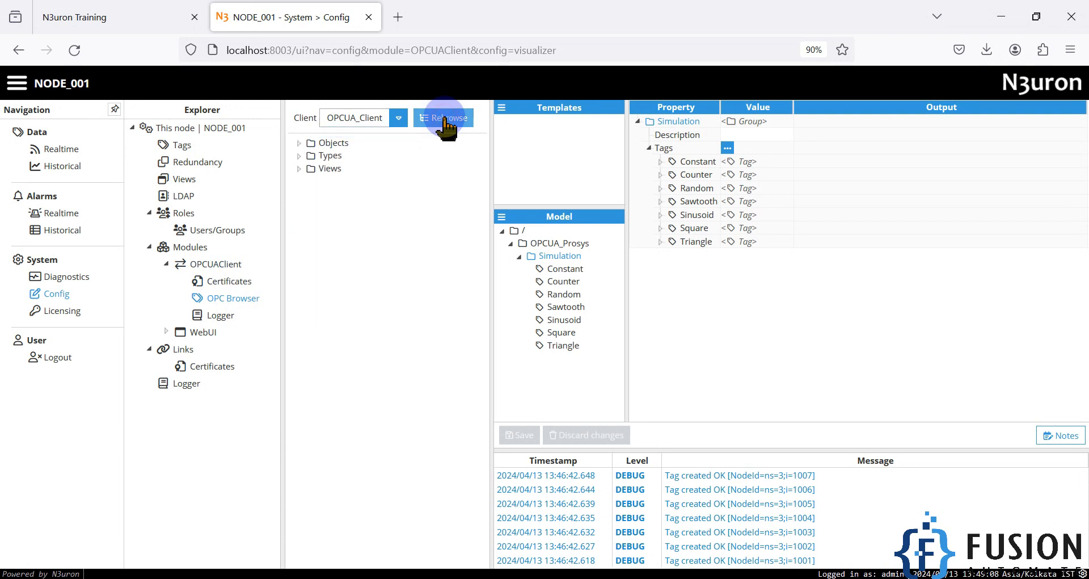
{"action": "double_click", "coordinate": [316, 142]}
{"action": "double_click", "coordinate": [311, 194]}
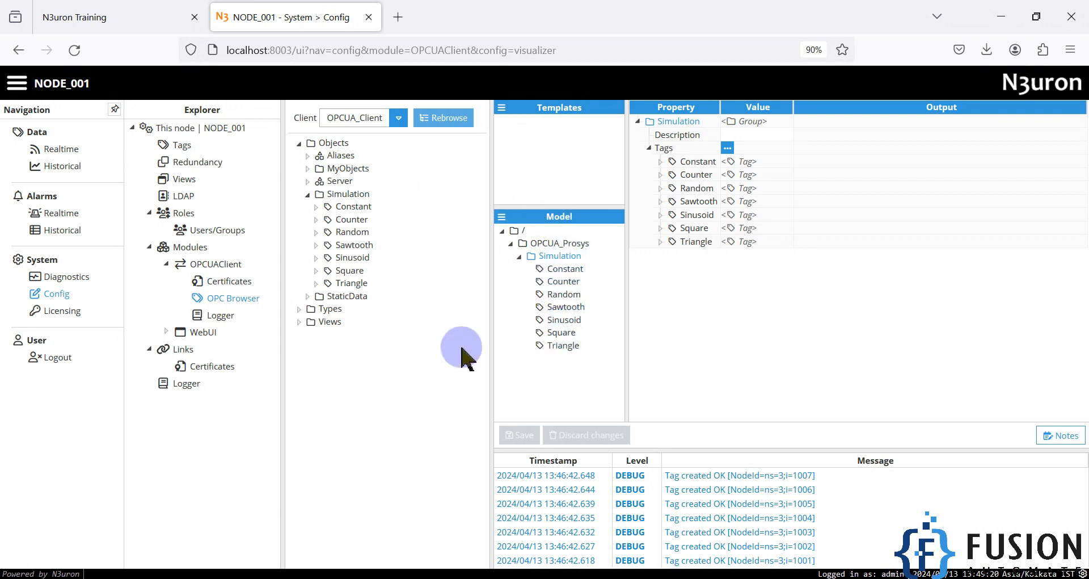
Step: Check the live Simulation tag values in Realtime, then bring the Prosys server window forward
{"action": "left_click", "coordinate": [66, 150]}
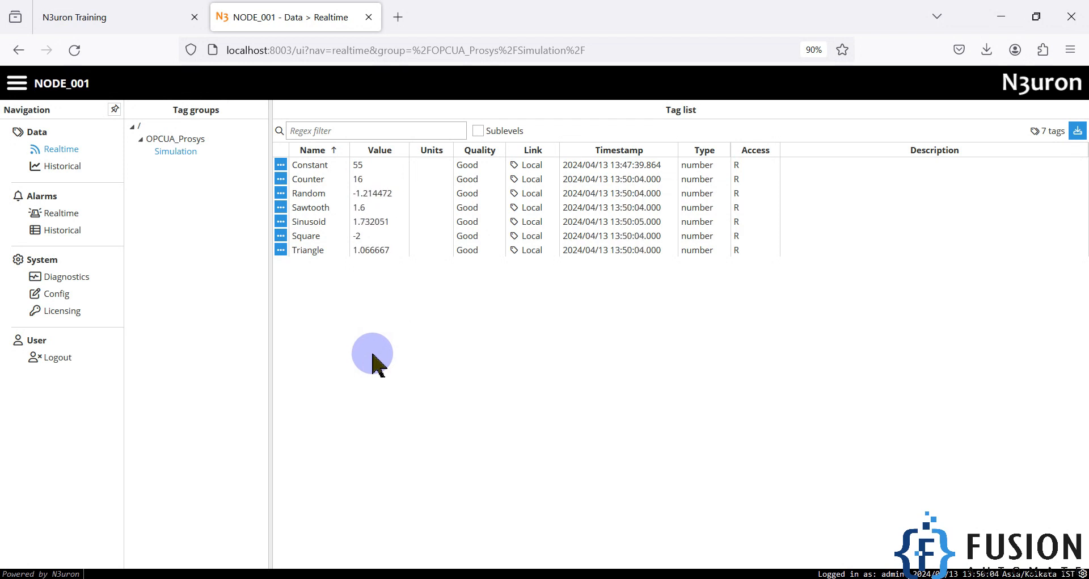
{"action": "left_click", "coordinate": [176, 9]}
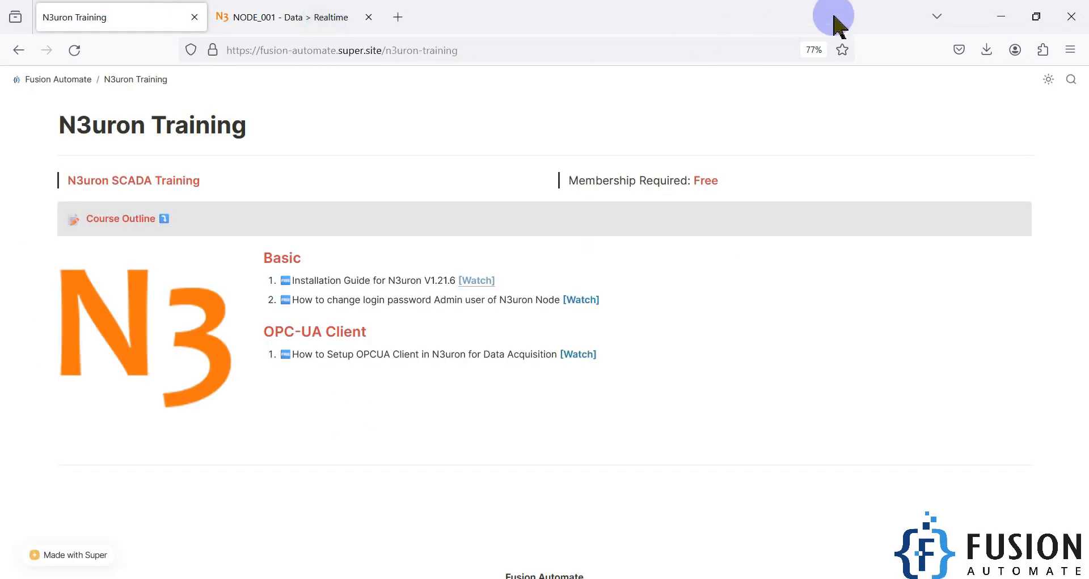
{"action": "left_click", "coordinate": [1001, 16]}
{"action": "left_click_drag", "start_coordinate": [893, 59], "coordinate": [576, 68]}
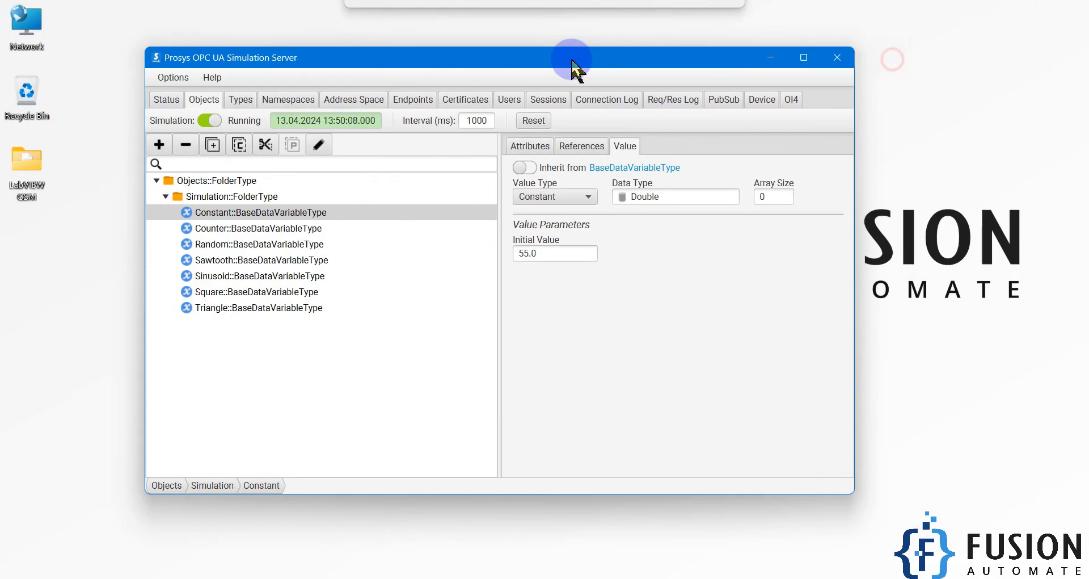